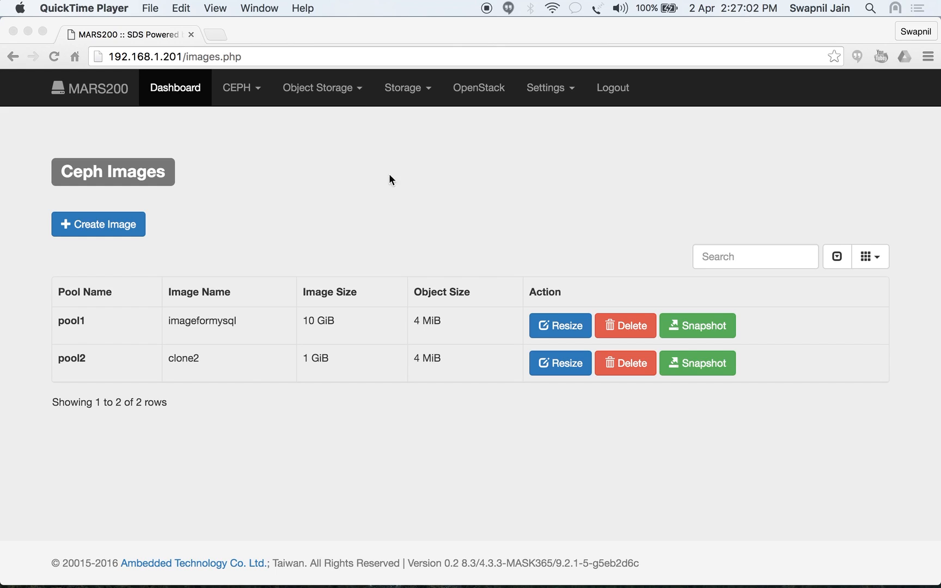
# Navigate to Object Storage > RADOS Gateway in the web console.
pyautogui.click(362, 94)
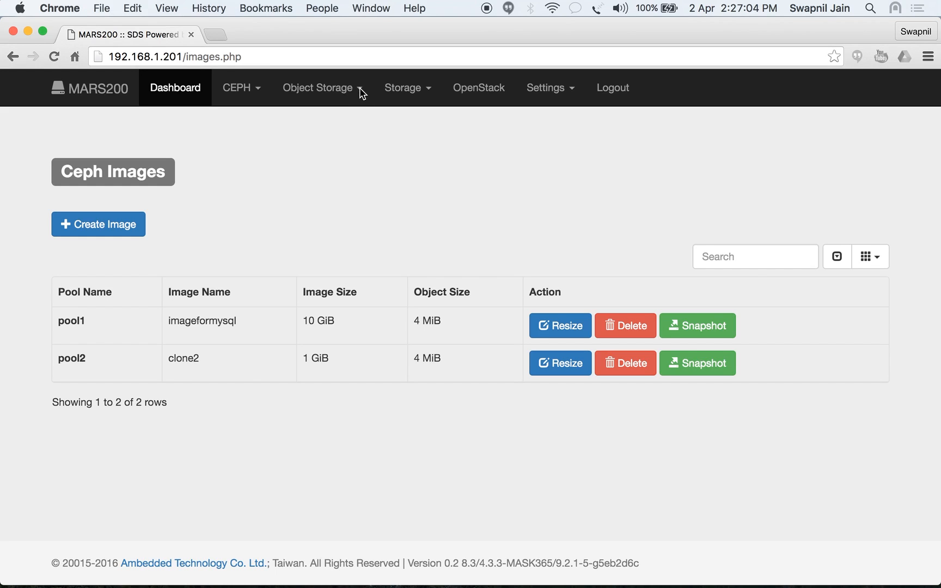
pyautogui.click(361, 94)
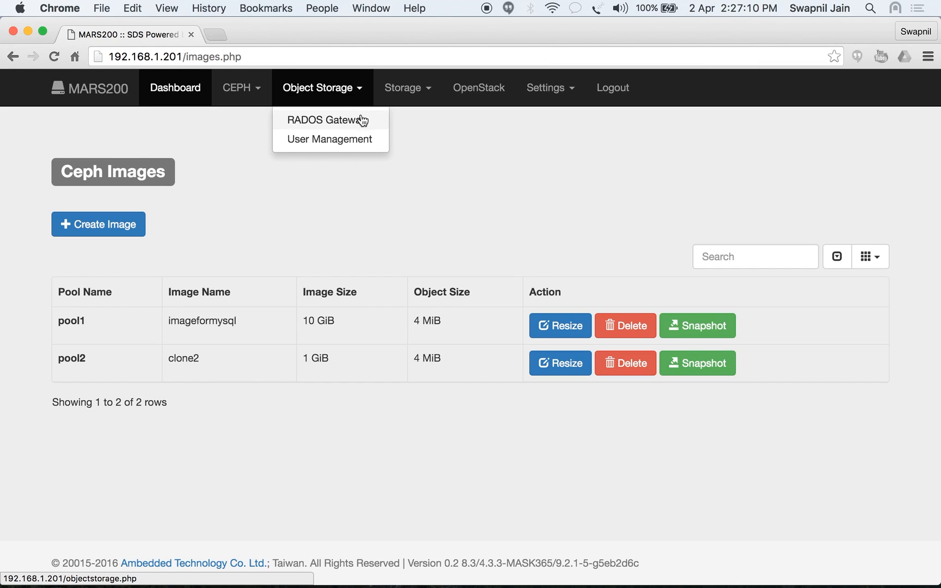
pyautogui.click(365, 123)
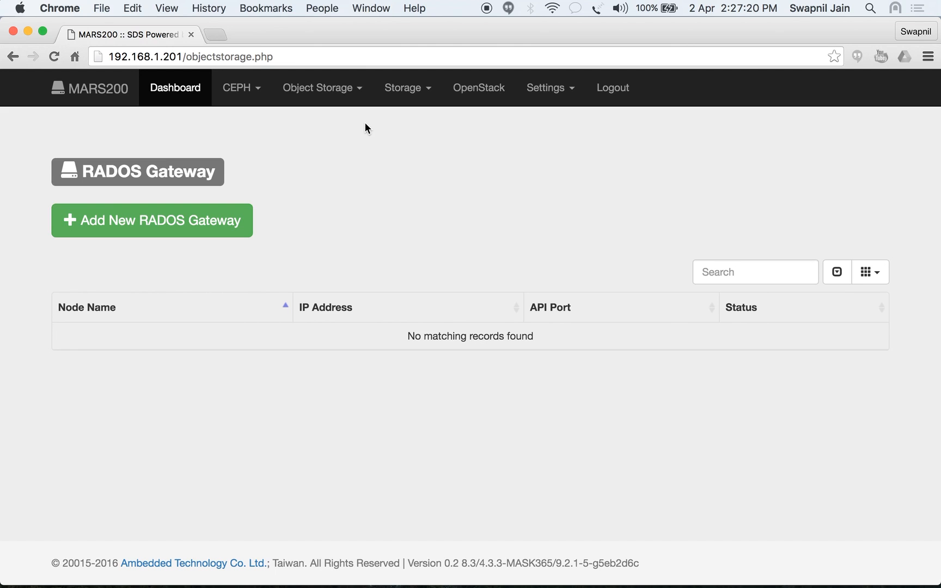
# Add a new RADOS Gateway on node1/192.168.1.201 and deploy it.
pyautogui.click(179, 218)
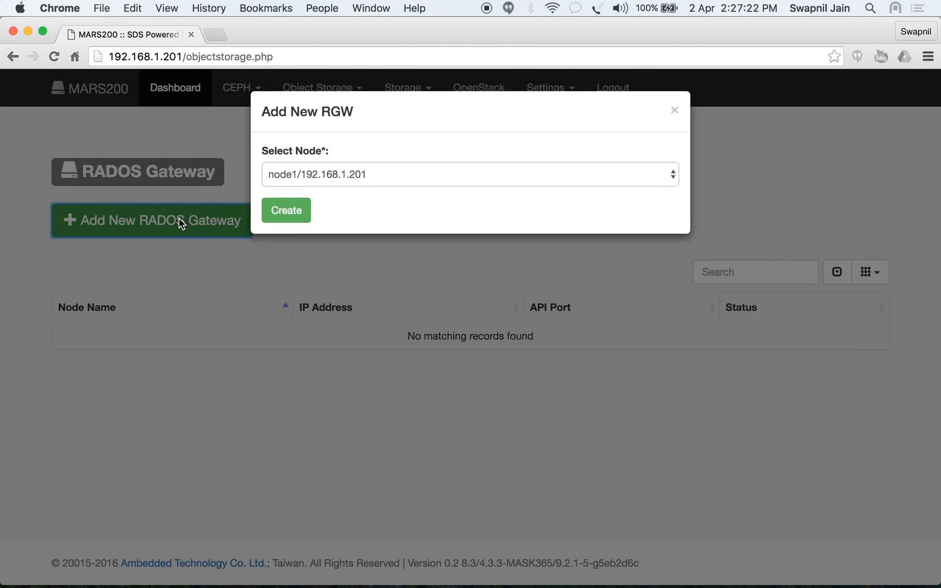
pyautogui.click(330, 175)
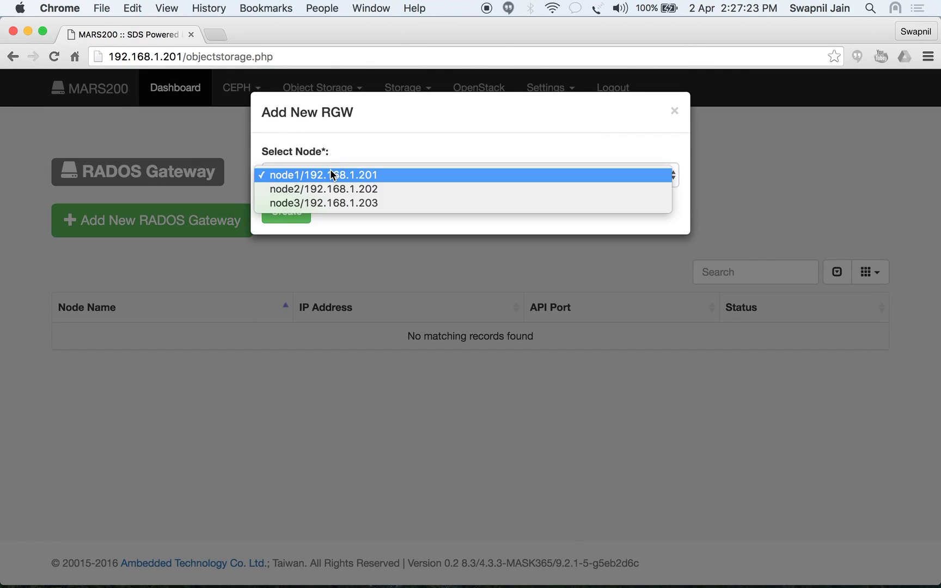
pyautogui.click(388, 178)
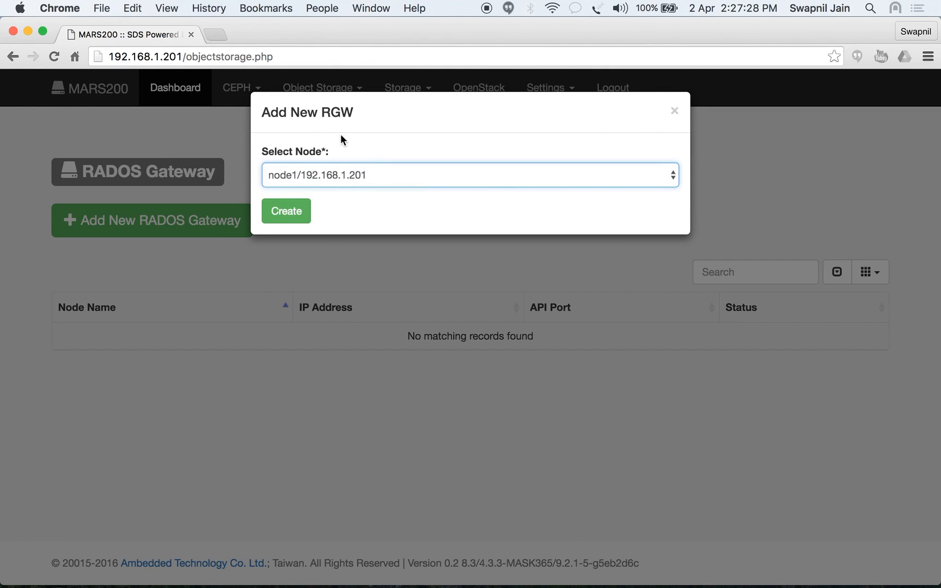
pyautogui.doubleClick(350, 112)
pyautogui.click(363, 115)
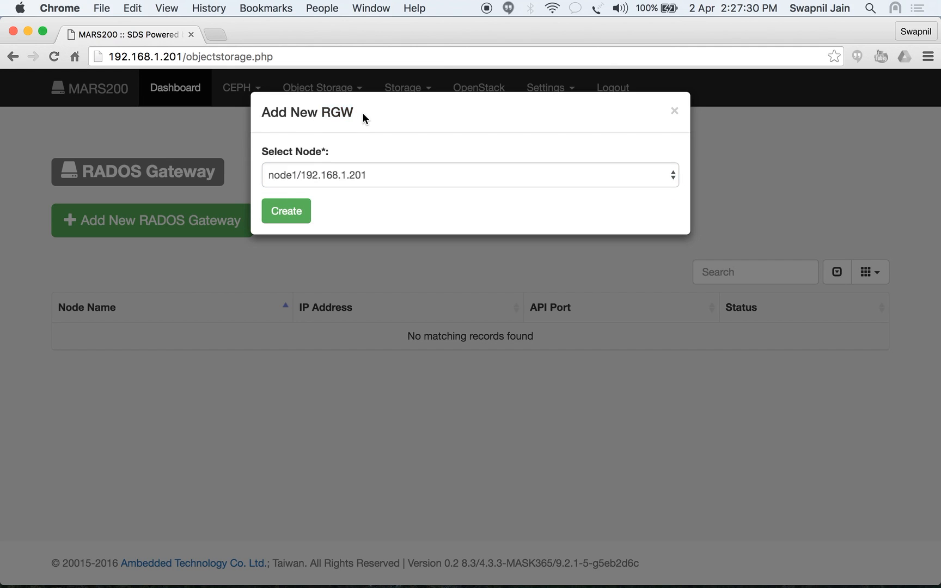
pyautogui.click(300, 211)
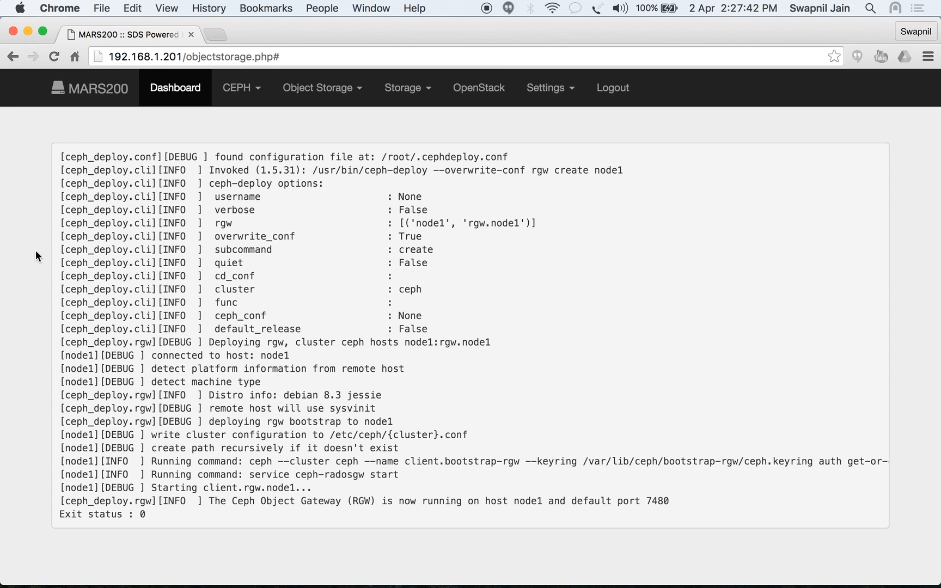
pyautogui.scroll(-3, 35, 250)
pyautogui.scroll(-3, 36, 251)
pyautogui.scroll(-3, 36, 250)
pyautogui.scroll(-3, 36, 251)
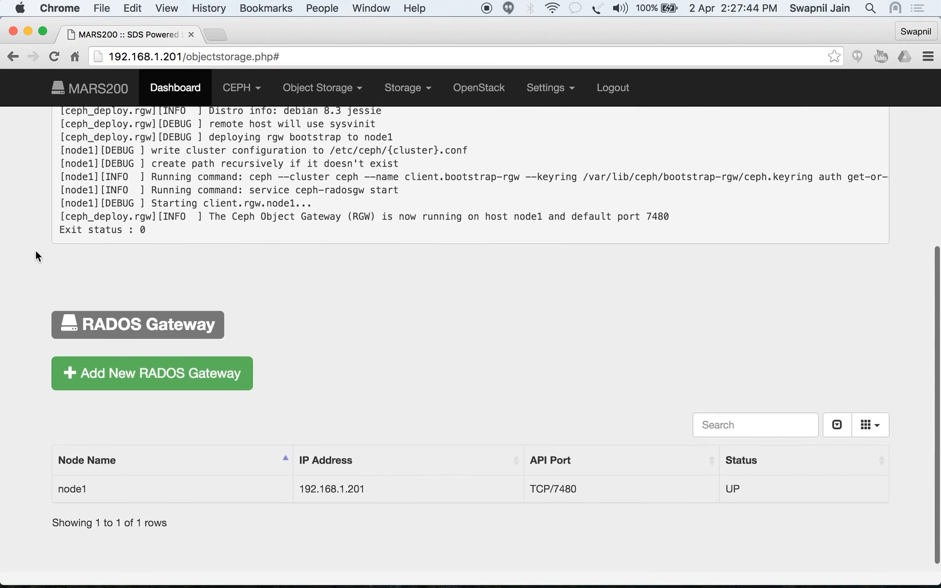
pyautogui.scroll(-2, 35, 250)
pyautogui.scroll(-1, 36, 250)
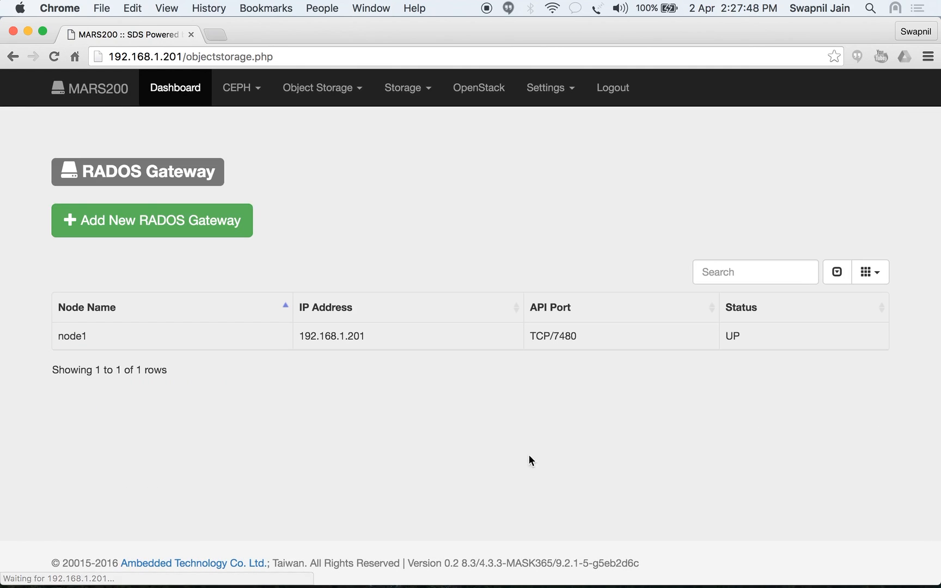
# Verify node1's gateway shows TCP/7480 UP, then head to the Object Storage menu.
pyautogui.moveTo(552, 336); pyautogui.dragTo(579, 336)
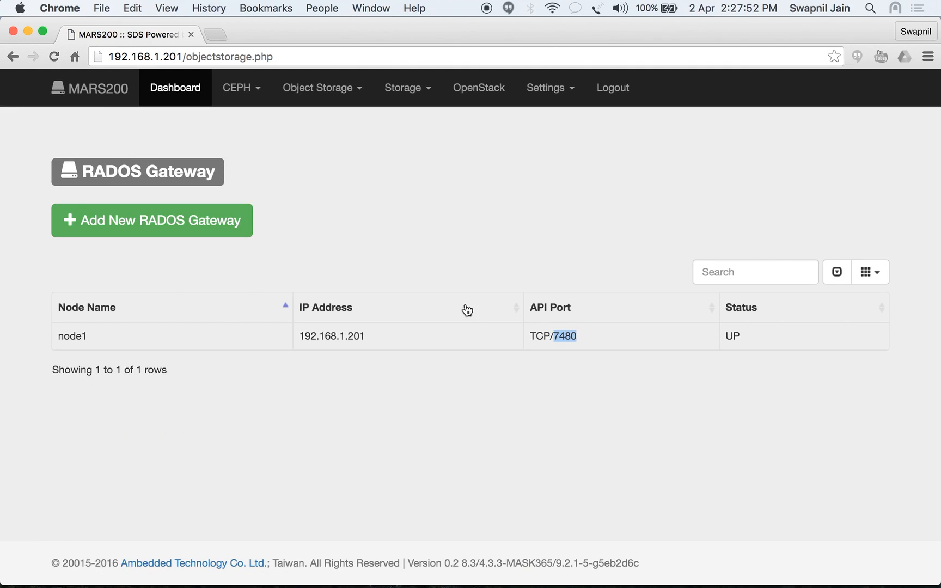
pyautogui.click(445, 271)
pyautogui.click(357, 92)
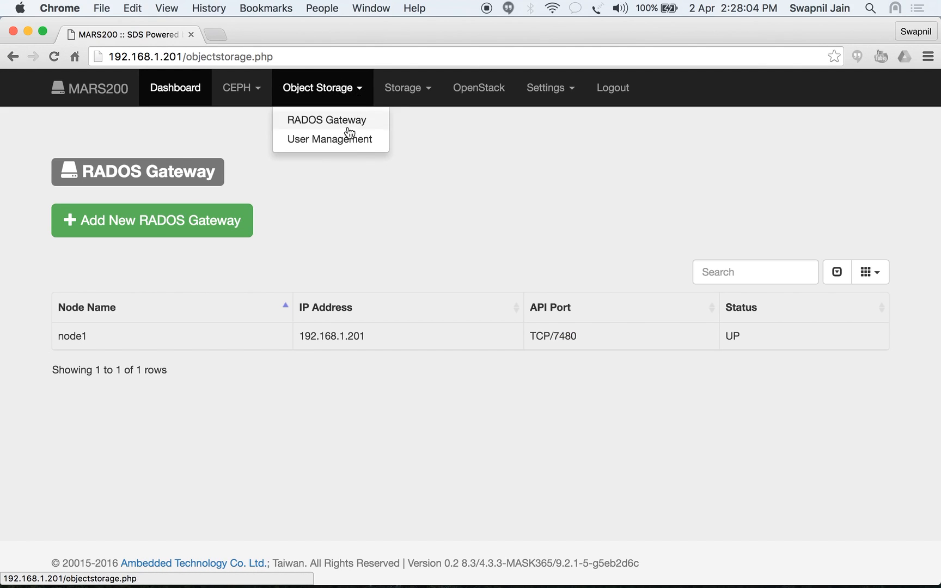
# Go to S3/Swift User Management and review the empty user list.
pyautogui.click(331, 139)
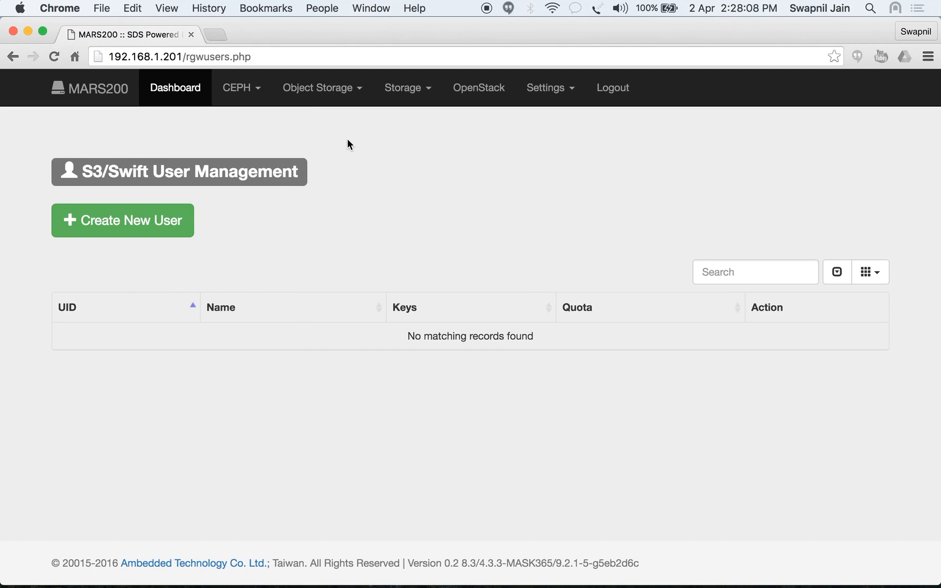
pyautogui.click(357, 92)
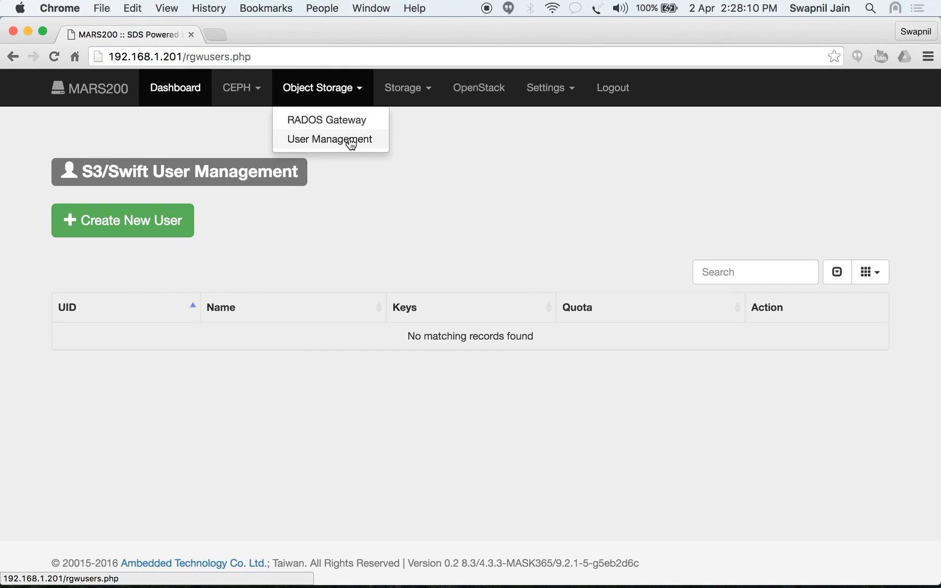
pyautogui.click(350, 142)
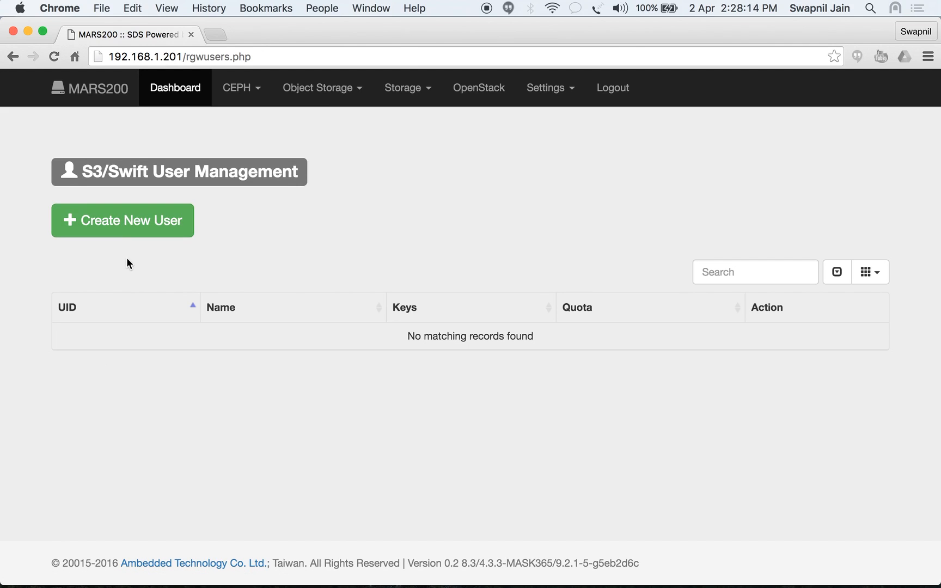
pyautogui.moveTo(82, 173); pyautogui.dragTo(151, 175)
pyautogui.click(113, 174)
pyautogui.click(226, 209)
# Create a new S3/Swift user with its UID and display name, generating access and secret keys.
pyautogui.click(140, 222)
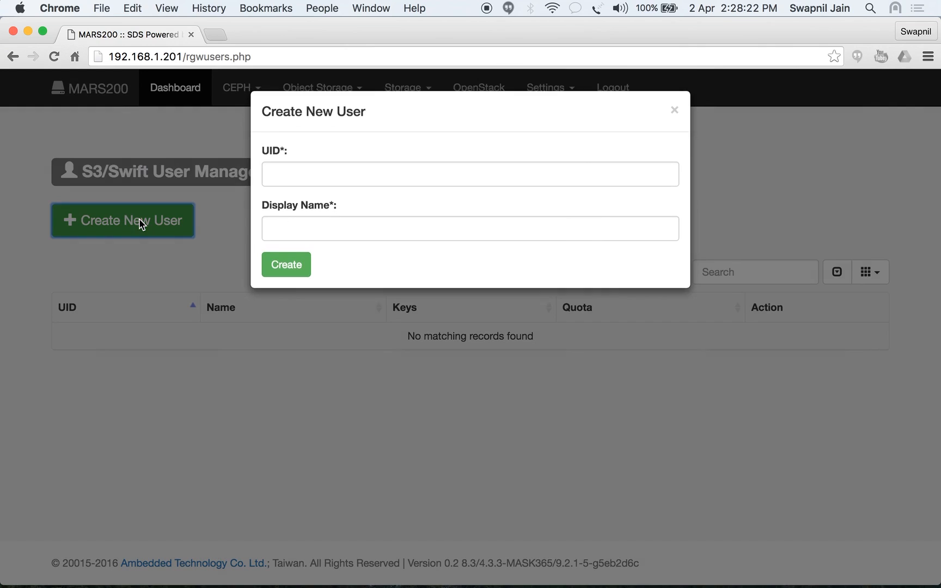
pyautogui.click(292, 177)
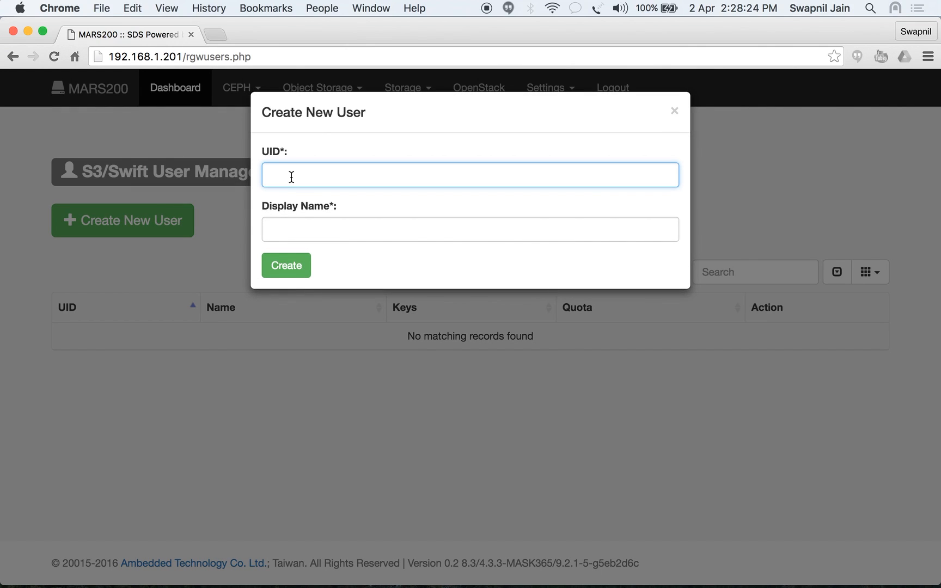
pyautogui.write('swapni')
pyautogui.write('l')
pyautogui.click(297, 228)
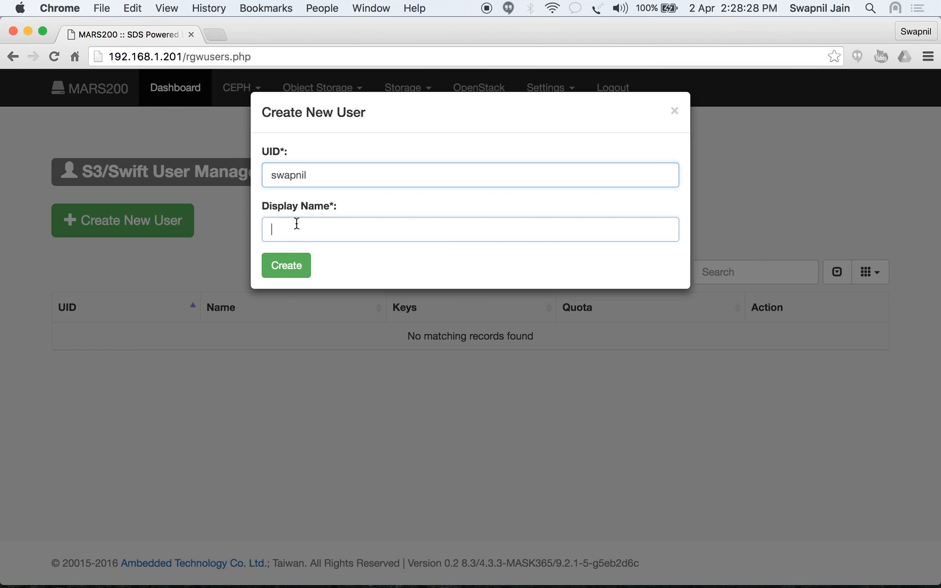
pyautogui.write('Swapnil')
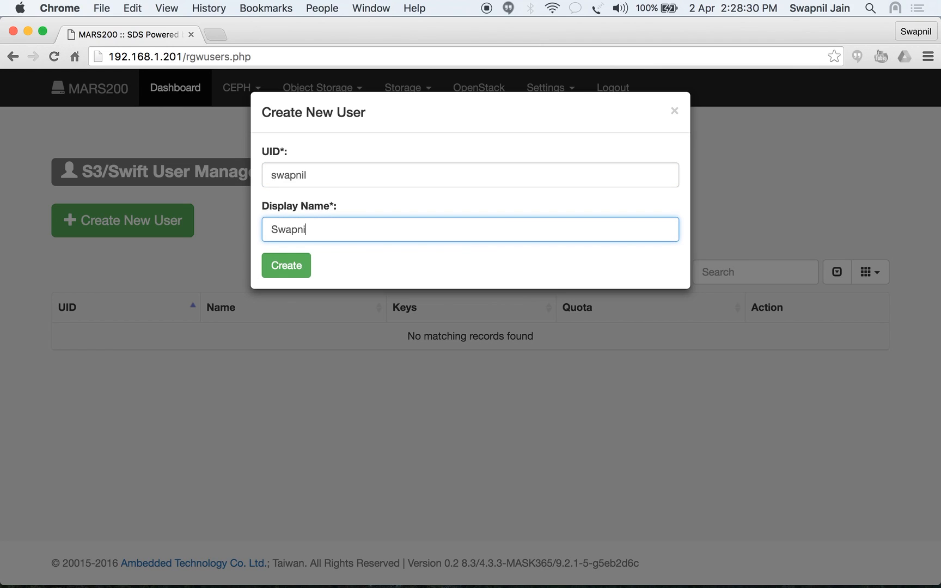
pyautogui.write(' Jain')
pyautogui.click(298, 271)
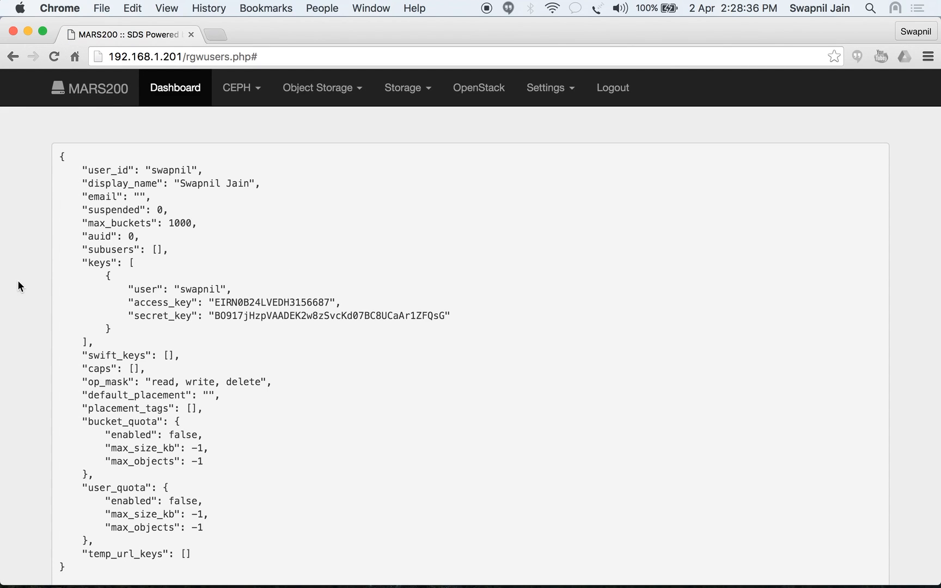
pyautogui.scroll(-1, 18, 280)
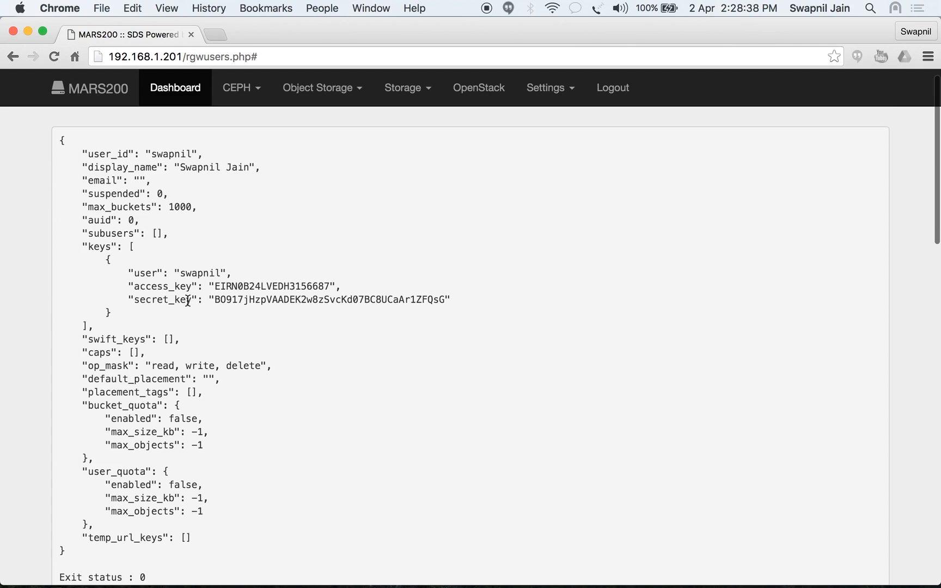
pyautogui.scroll(-5, 187, 300)
pyautogui.scroll(-5, 187, 300)
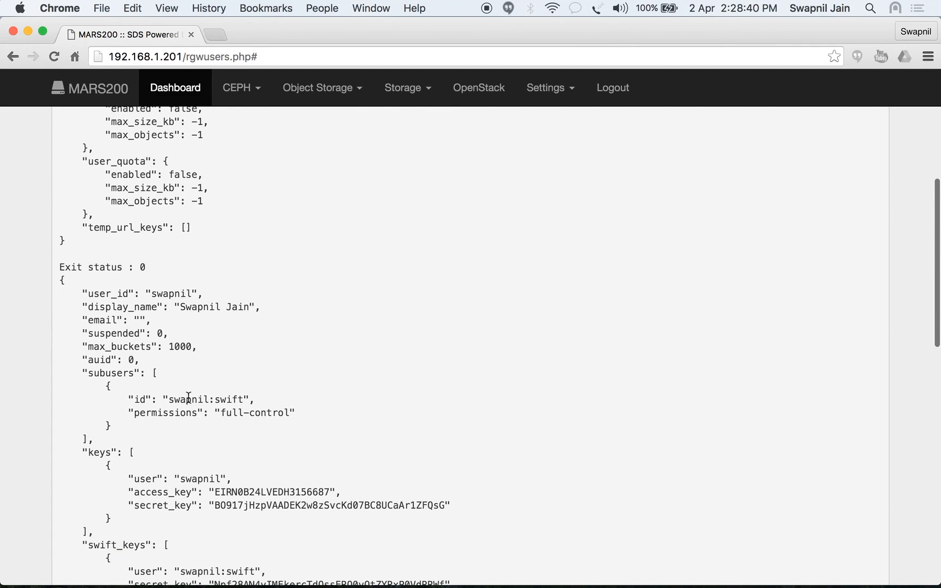
pyautogui.scroll(-2, 182, 485)
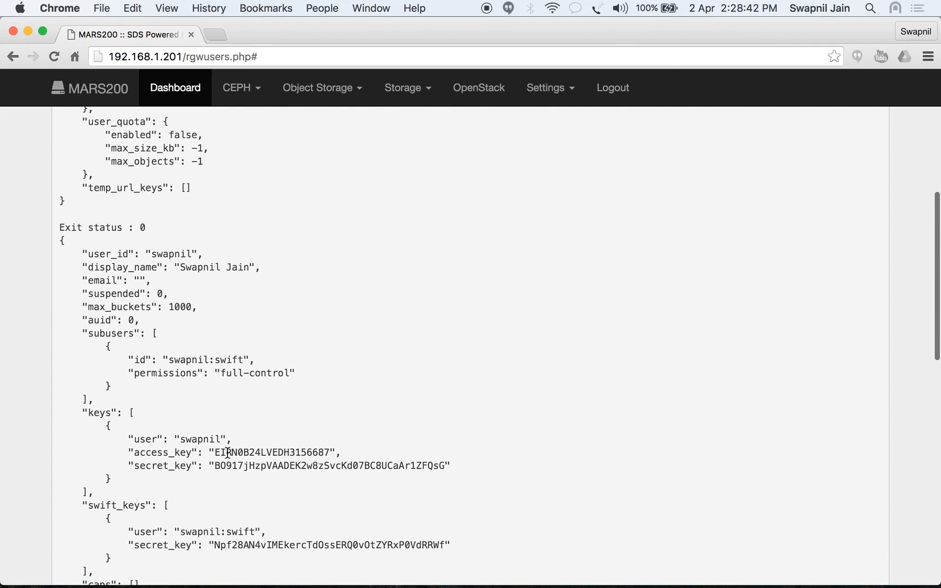
pyautogui.scroll(-3, 214, 453)
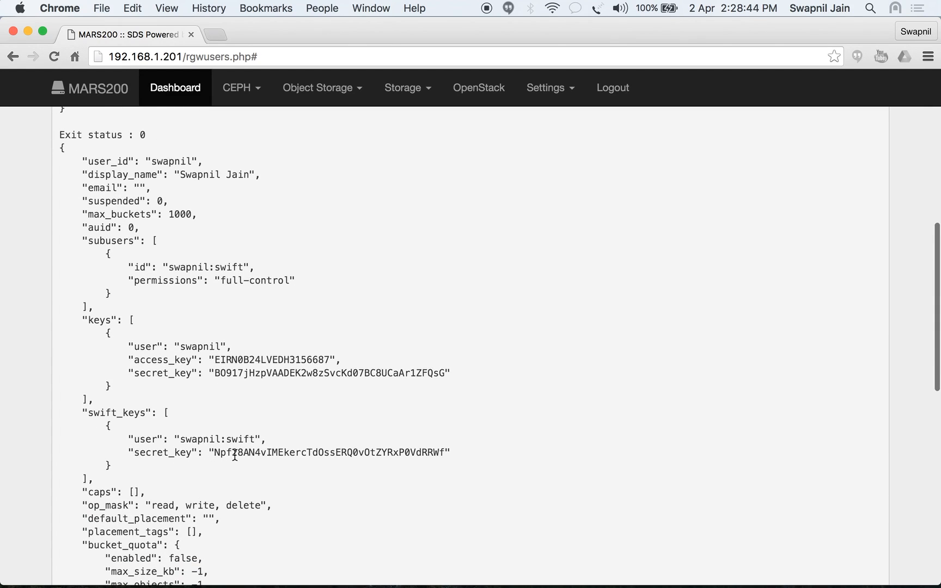
pyautogui.scroll(-2, 234, 455)
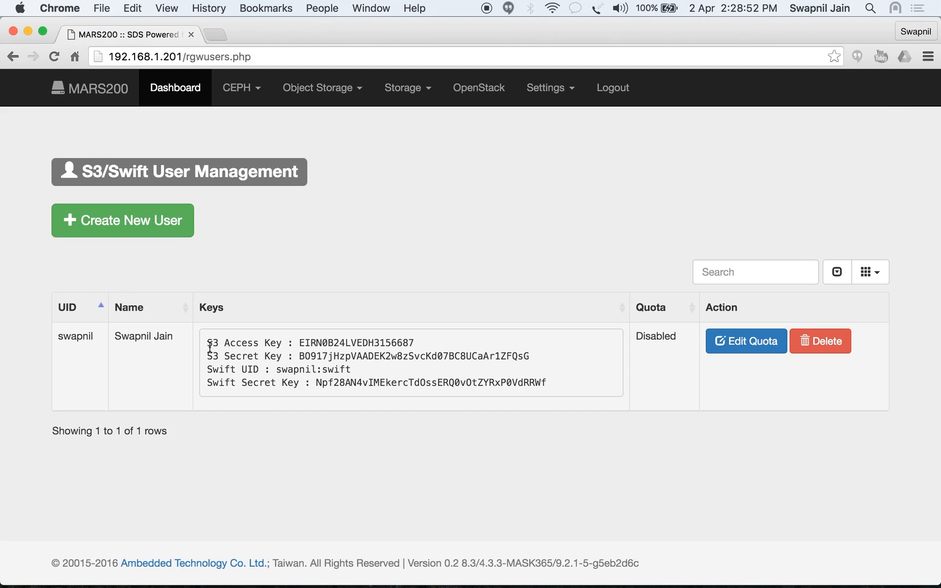
# Select all four of the swapnil user's key lines in the Keys box.
pyautogui.moveTo(206, 343); pyautogui.dragTo(560, 384)
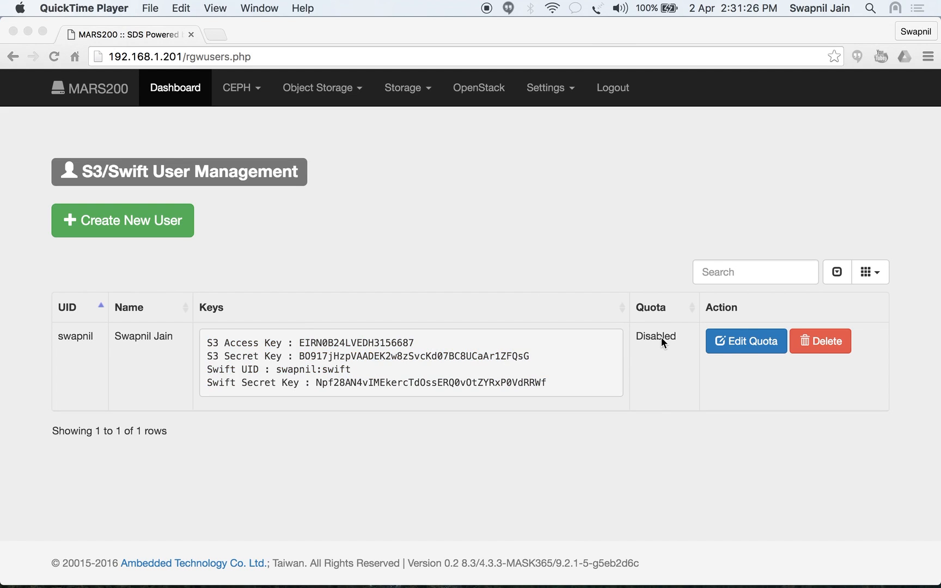
# Set swapnil's quota to 10 GiB and confirm it in the reopened quota editor.
pyautogui.click(730, 342)
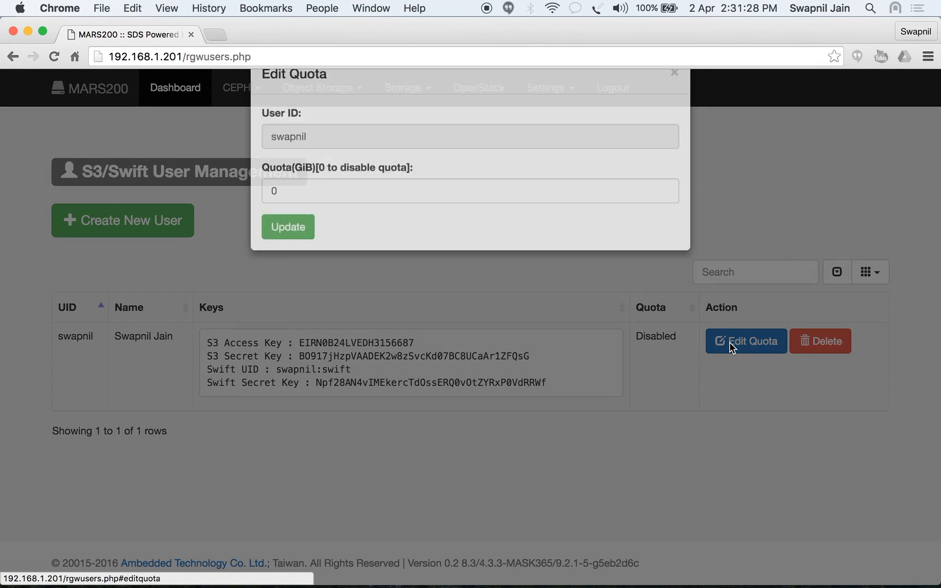
pyautogui.click(442, 229)
pyautogui.doubleClick(442, 229)
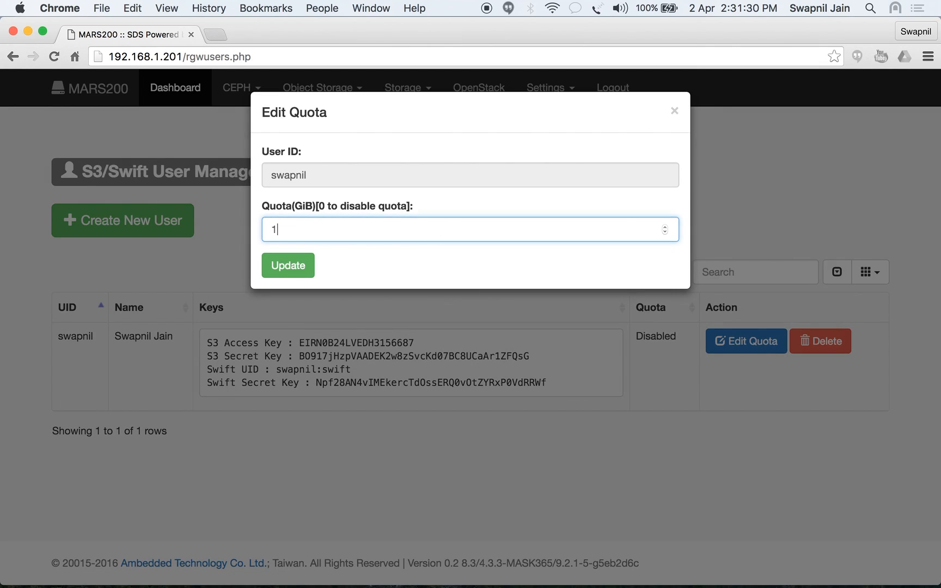
pyautogui.write('10')
pyautogui.click(299, 265)
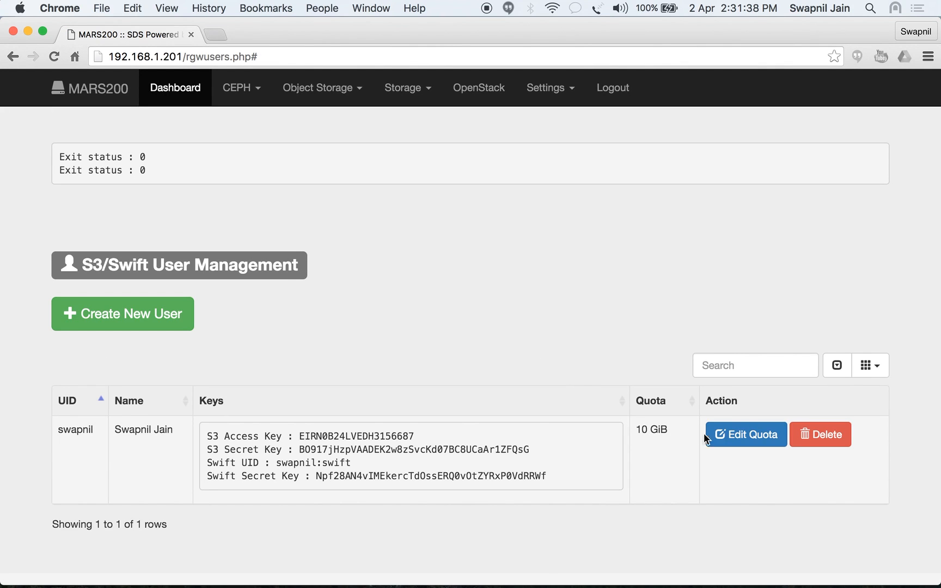
pyautogui.click(724, 435)
pyautogui.moveTo(463, 230)
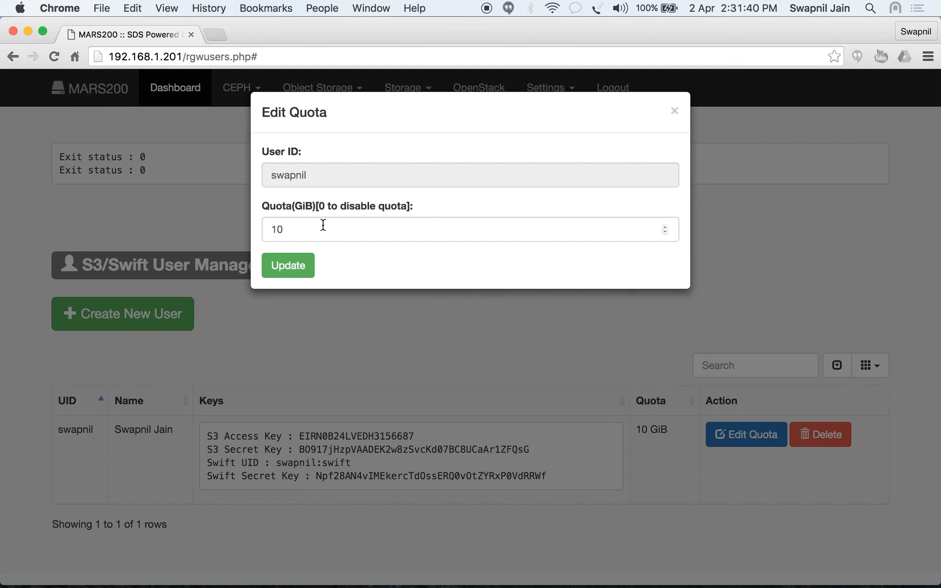
pyautogui.click(364, 318)
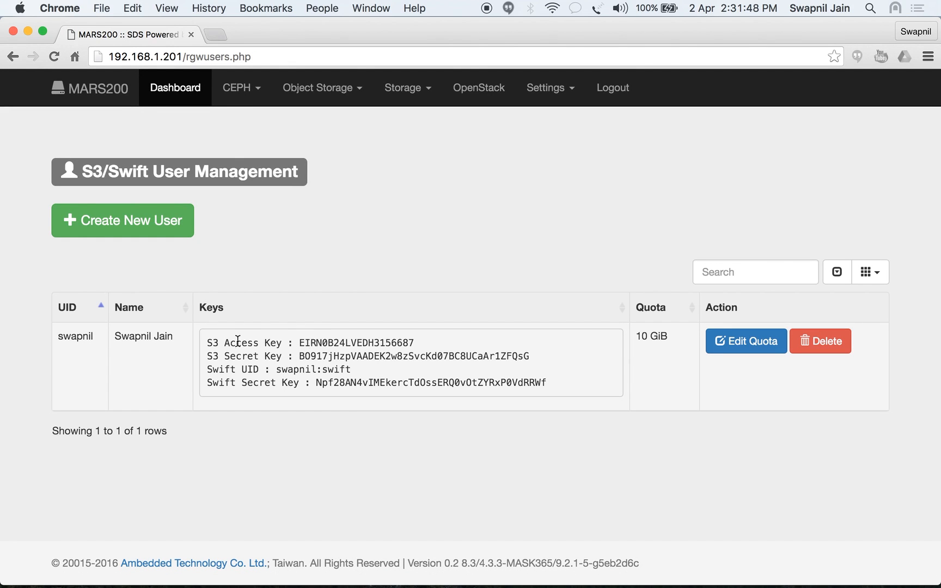
# Select swapnil's S3 keys, the Swift UID swapnil:swift and the Swift secret key.
pyautogui.moveTo(208, 344); pyautogui.dragTo(533, 356)
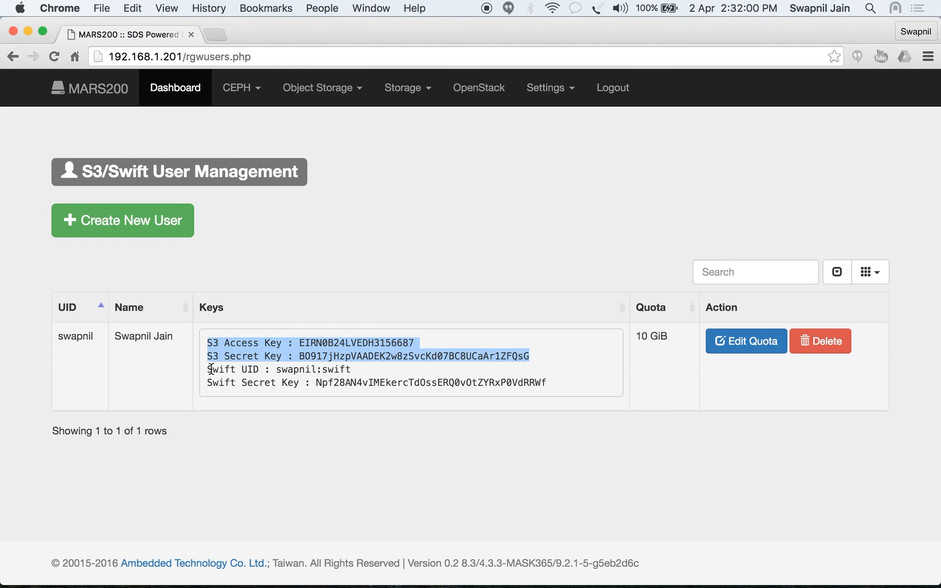
pyautogui.moveTo(277, 368); pyautogui.dragTo(353, 370)
pyautogui.doubleClick(358, 381)
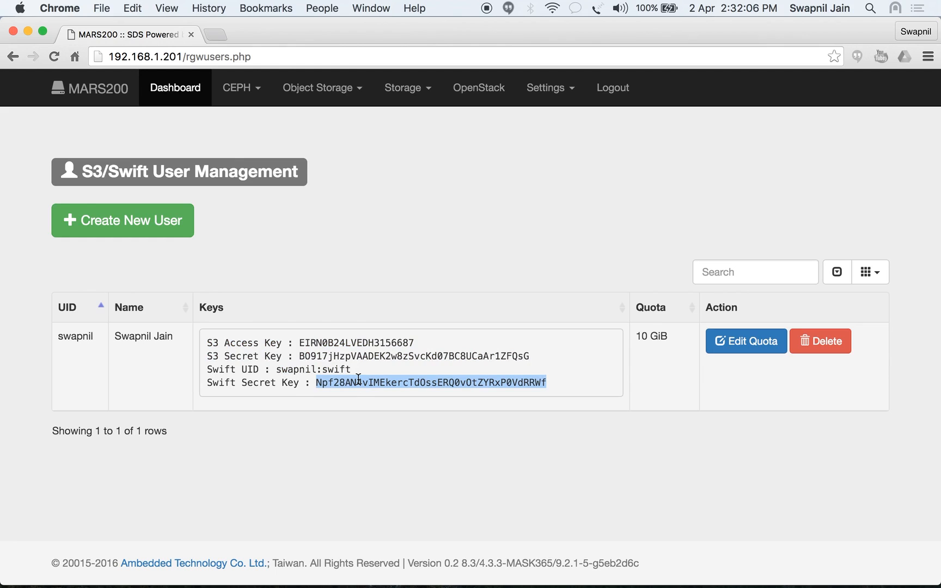
pyautogui.click(423, 275)
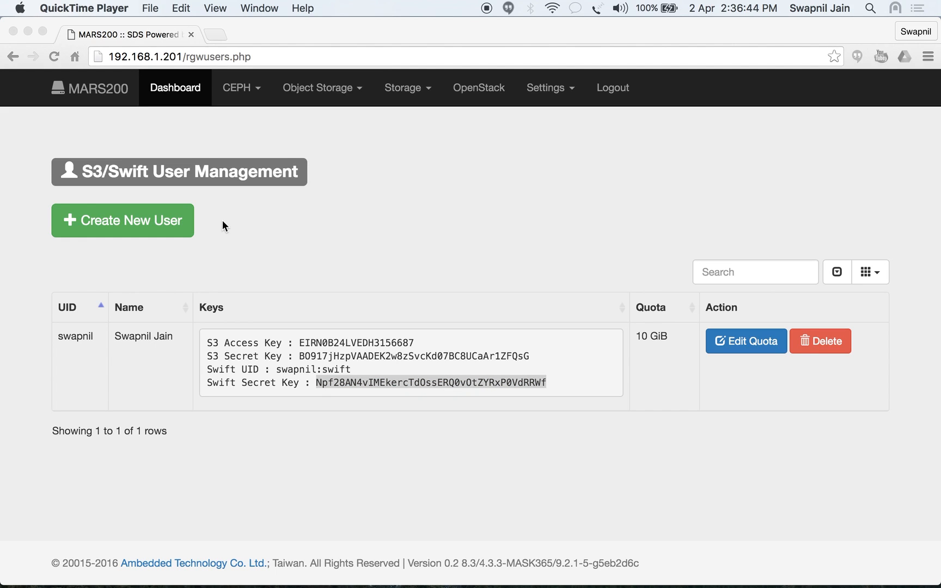
# Launch ExpanDrive via Spotlight and choose OpenStack Swift Storage as the drive type.
pyautogui.press('super+space')
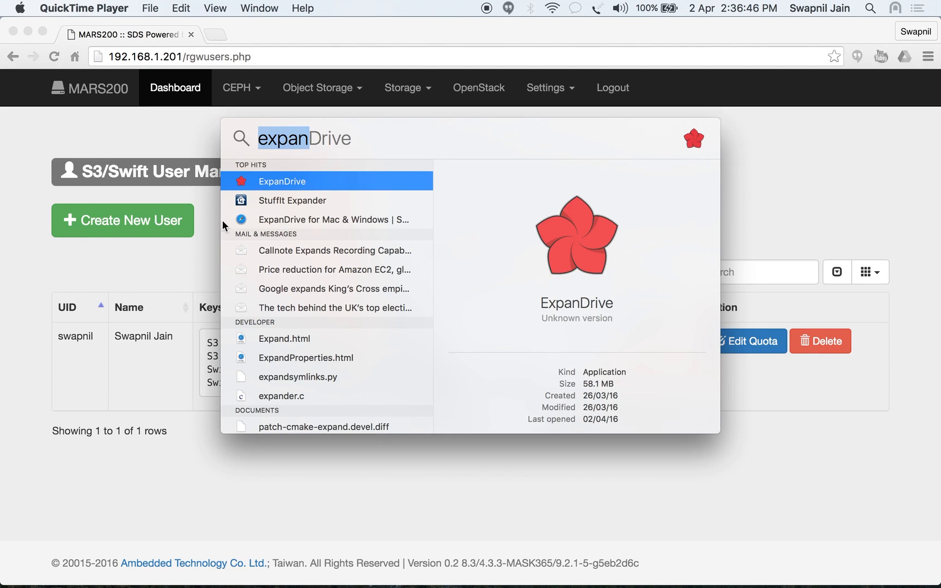
pyautogui.write('expa')
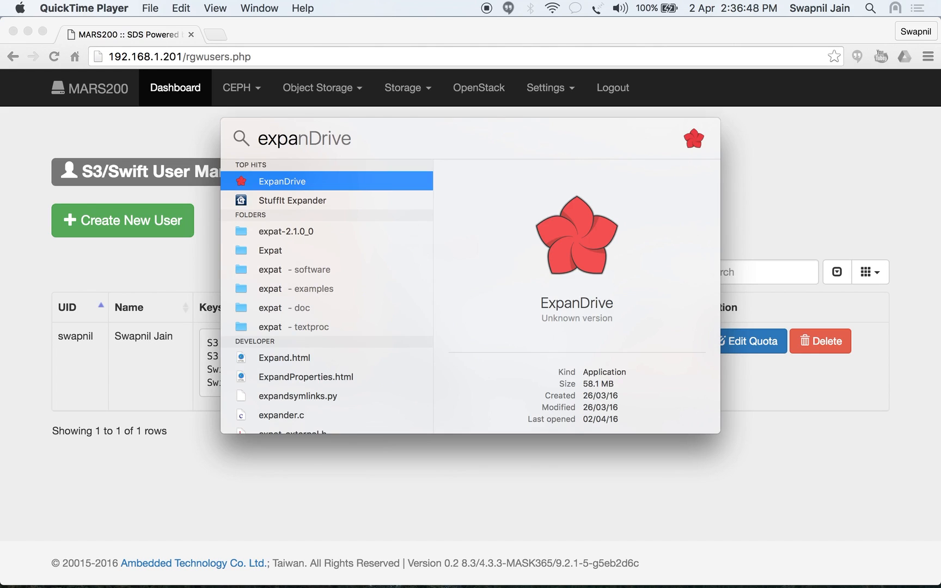
pyautogui.press('Return')
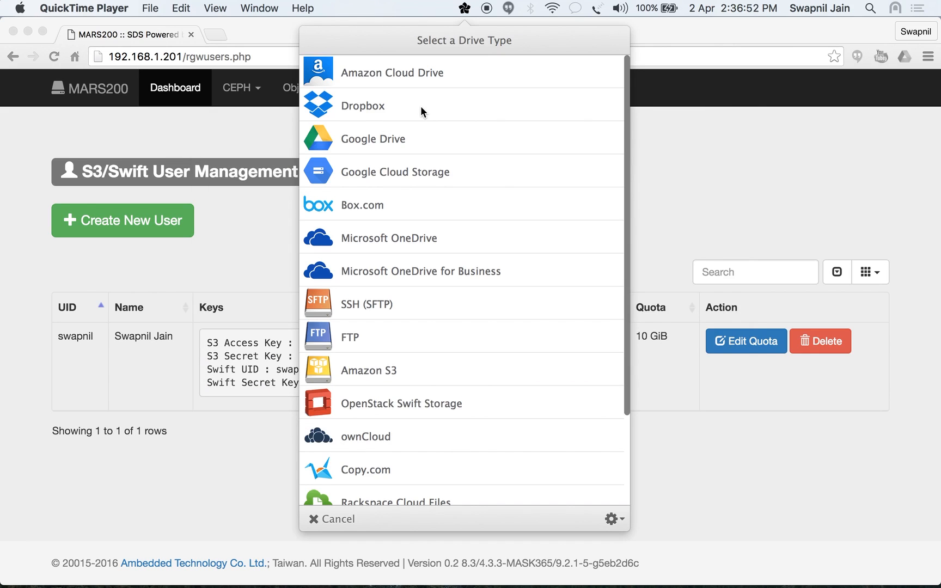
pyautogui.scroll(-2, 421, 106)
pyautogui.scroll(-3, 420, 106)
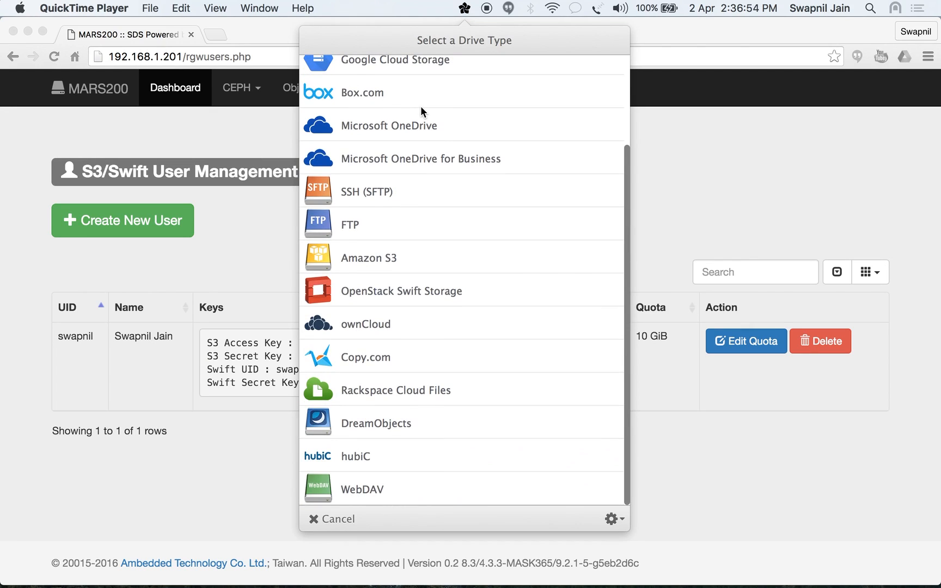
pyautogui.scroll(2, 421, 106)
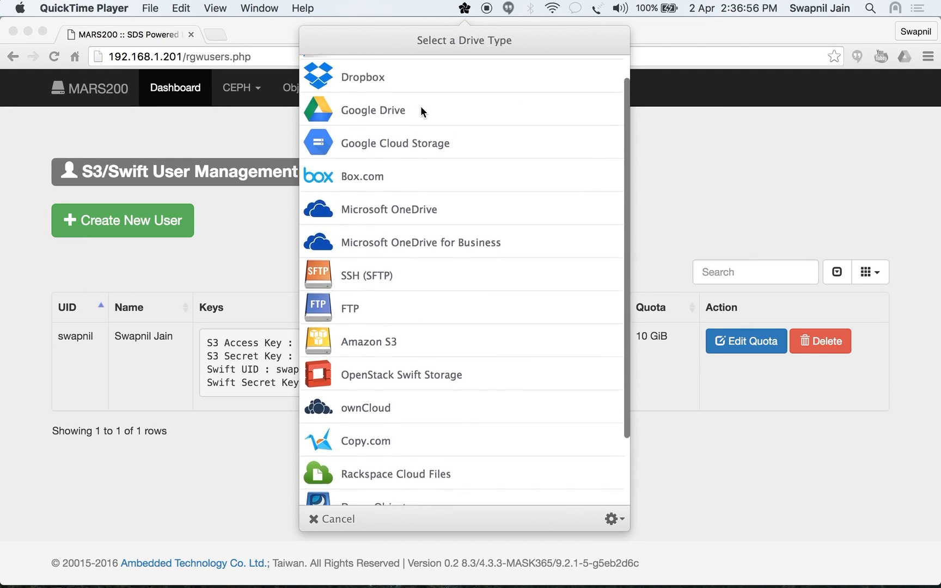
pyautogui.scroll(-3, 422, 111)
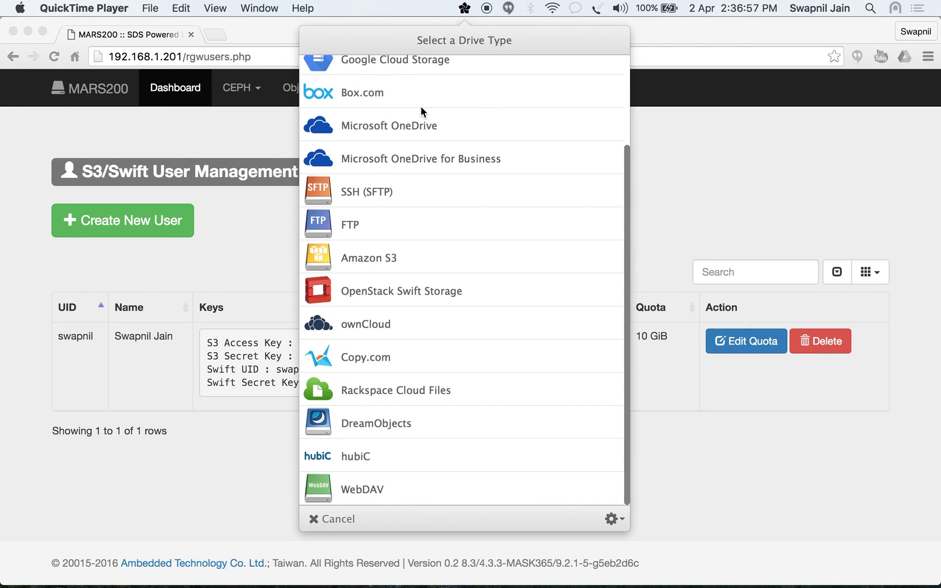
pyautogui.click(414, 296)
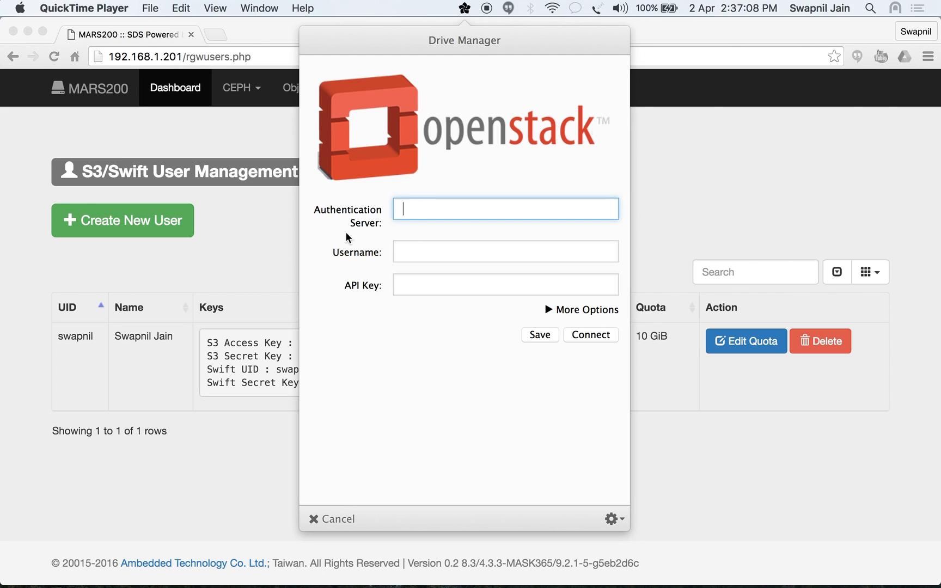
# Copy the Swift UID swapnil:swift from the console into the ExpanDrive username field.
pyautogui.click(259, 33)
pyautogui.moveTo(260, 32); pyautogui.dragTo(101, 25)
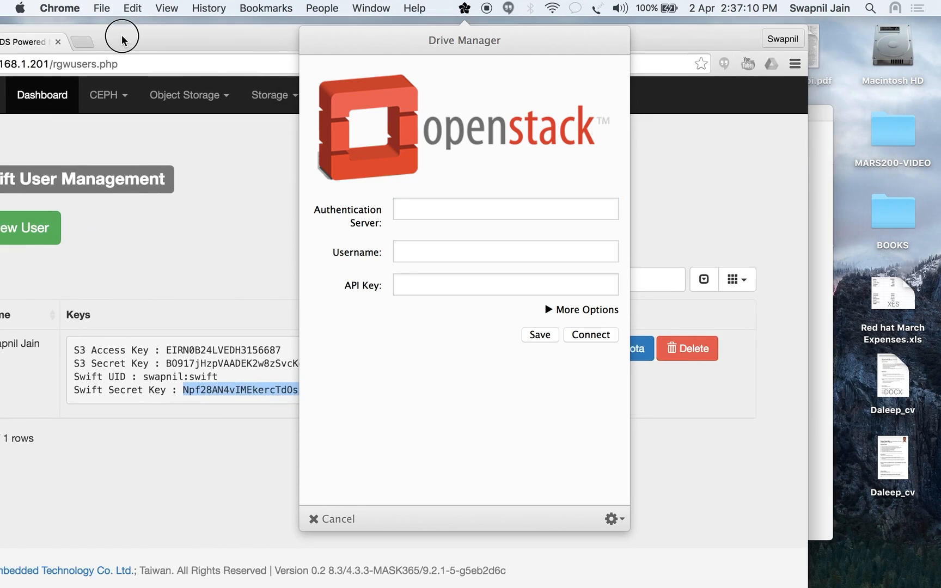
pyautogui.click(406, 213)
pyautogui.write('192.168')
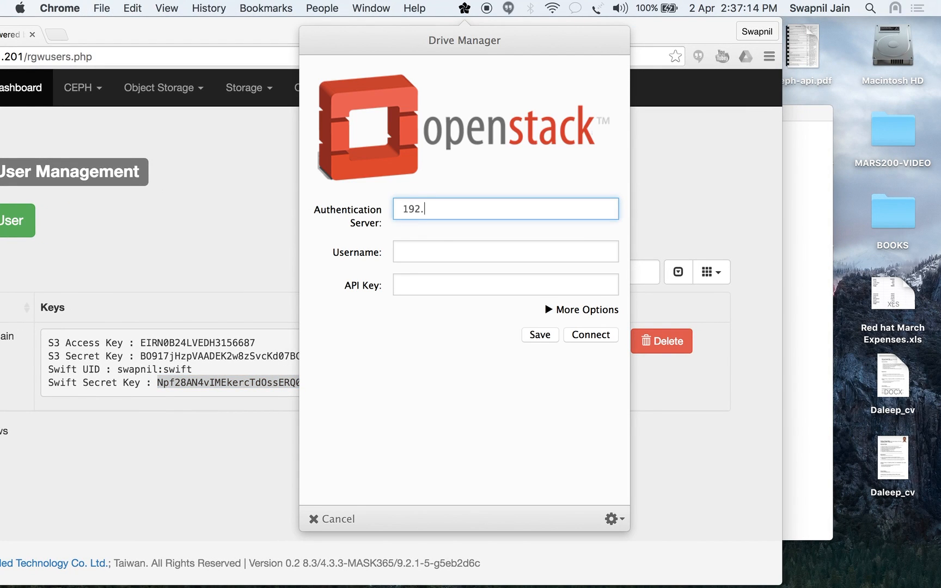
pyautogui.write('.1.')
pyautogui.write('201')
pyautogui.moveTo(119, 369); pyautogui.dragTo(194, 372)
pyautogui.click(124, 370)
pyautogui.press('super+c')
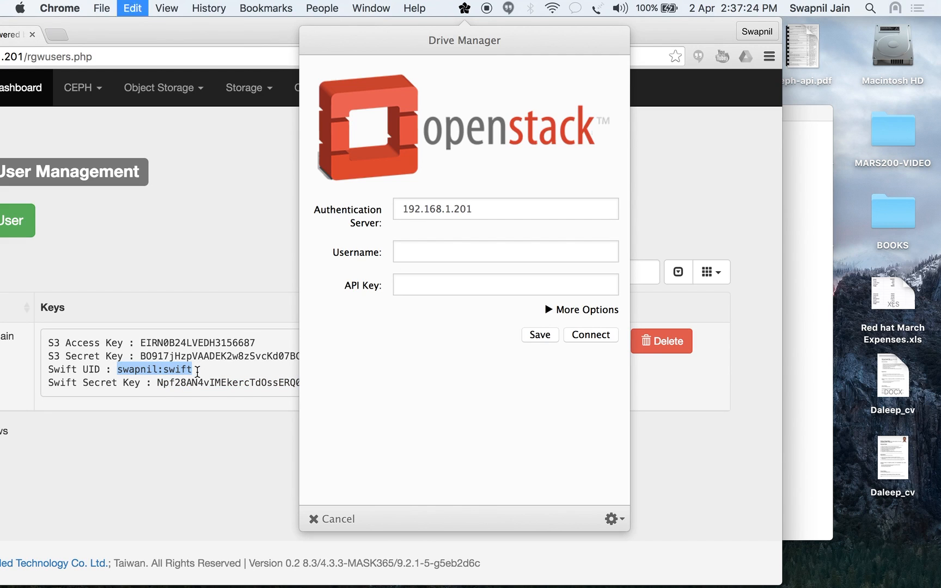
pyautogui.click(417, 258)
pyautogui.press('super+v')
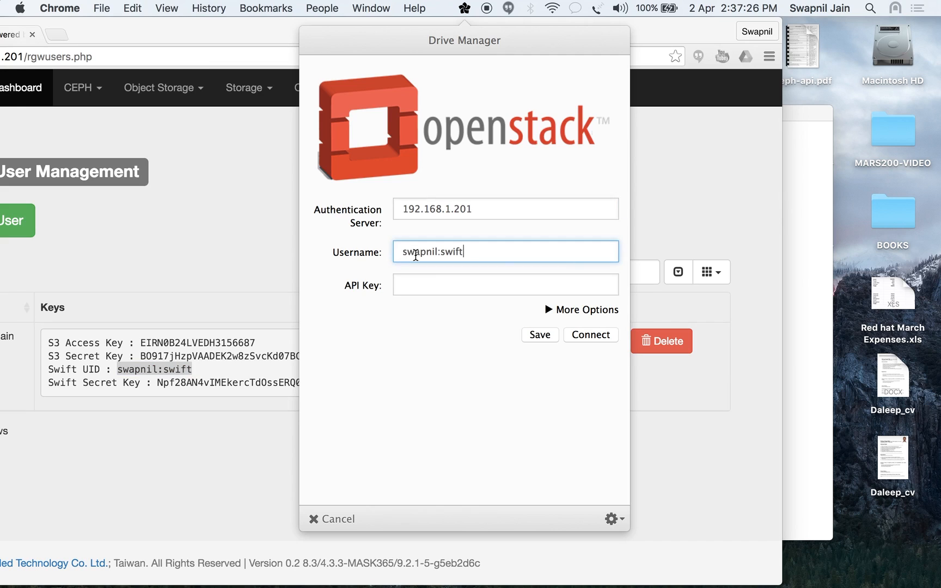
pyautogui.click(194, 384)
pyautogui.doubleClick(194, 384)
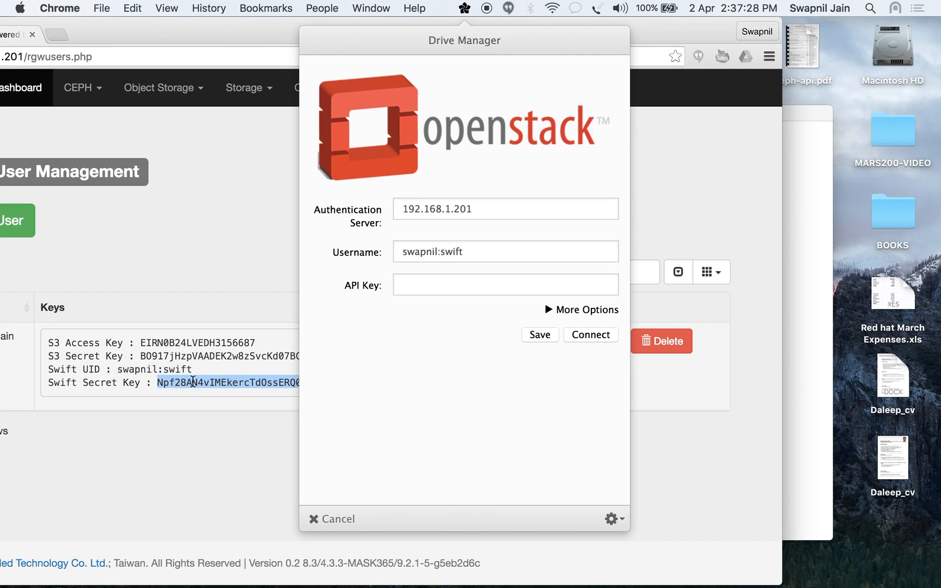
pyautogui.press('super+c')
pyautogui.click(409, 286)
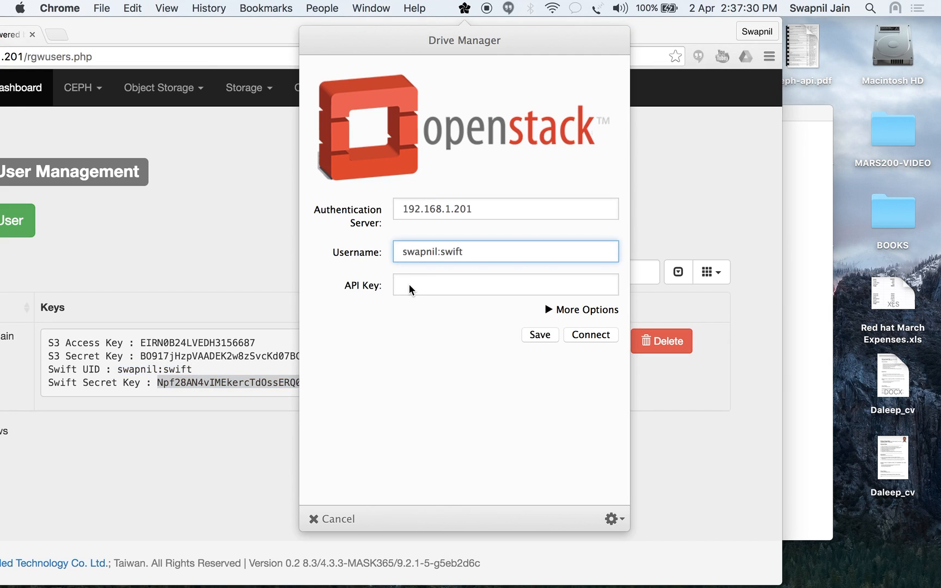
pyautogui.press('super+v')
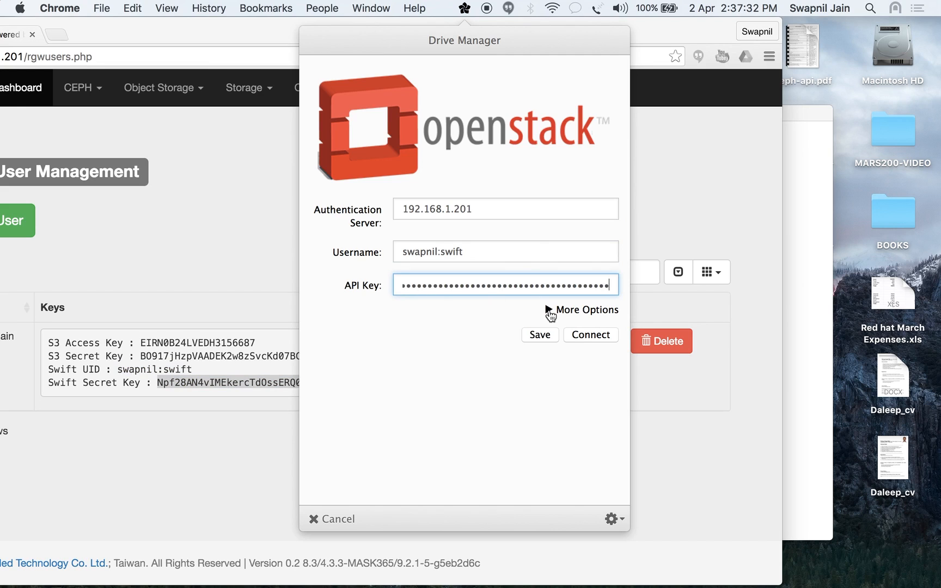
pyautogui.click(497, 209)
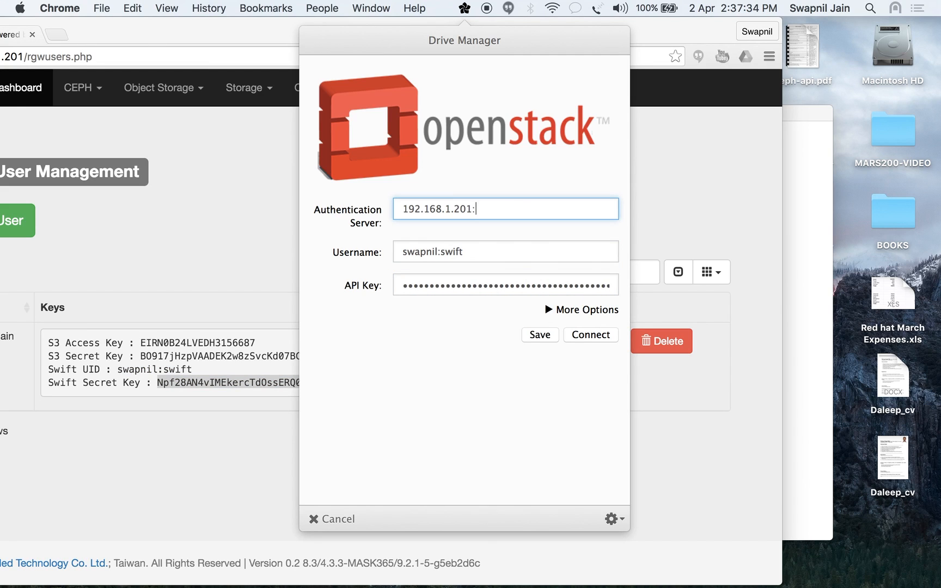
pyautogui.write(':748')
pyautogui.write('0')
pyautogui.press('Home')
pyautogui.write('http')
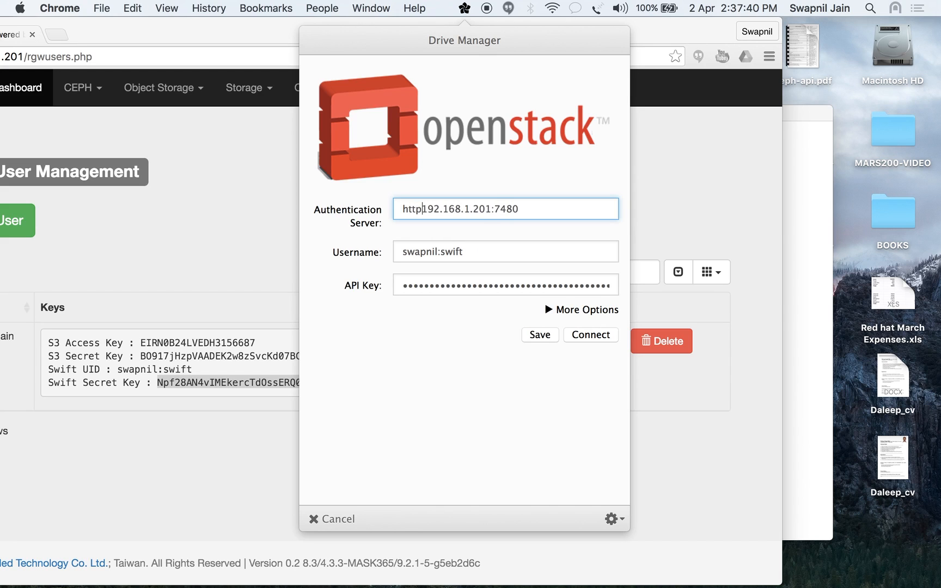
pyautogui.write('://')
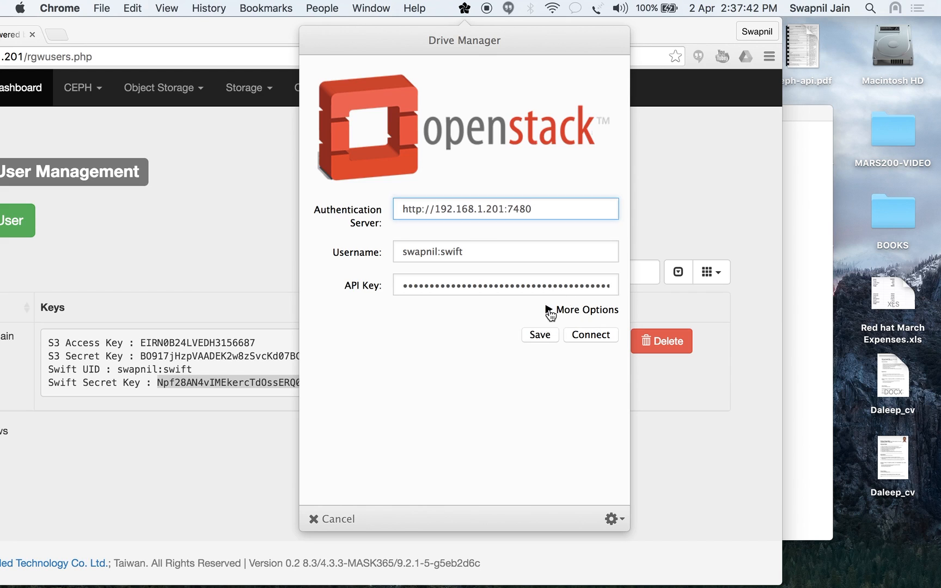
# Replace the default nickname 'OpenStack Swift' with MARS200 and save the connection.
pyautogui.click(550, 312)
pyautogui.moveTo(485, 337); pyautogui.dragTo(379, 340)
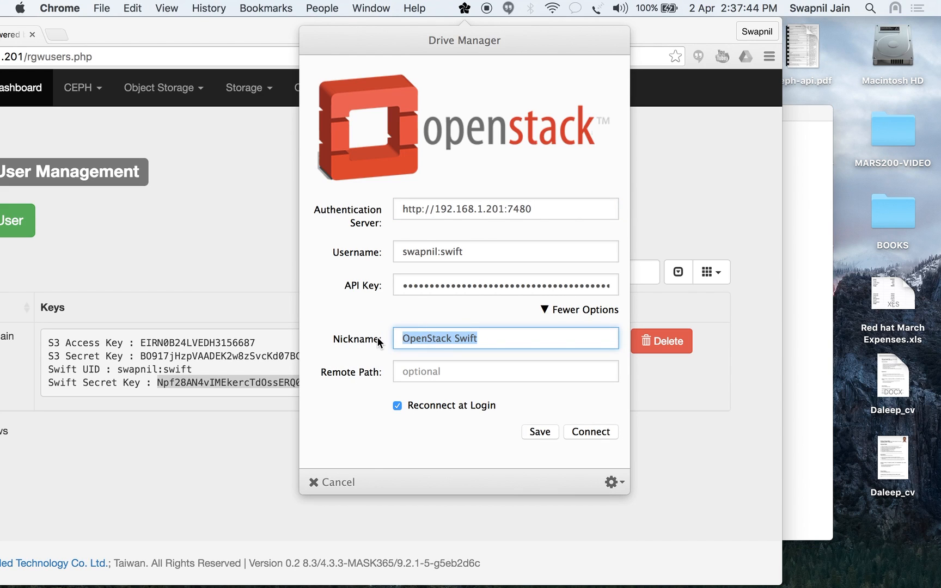
pyautogui.write('MARS200')
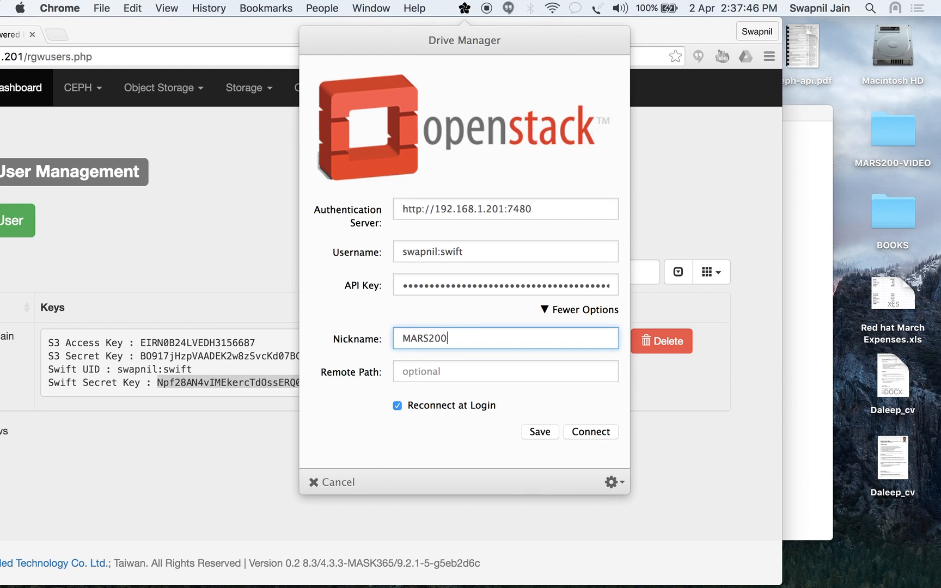
pyautogui.click(540, 432)
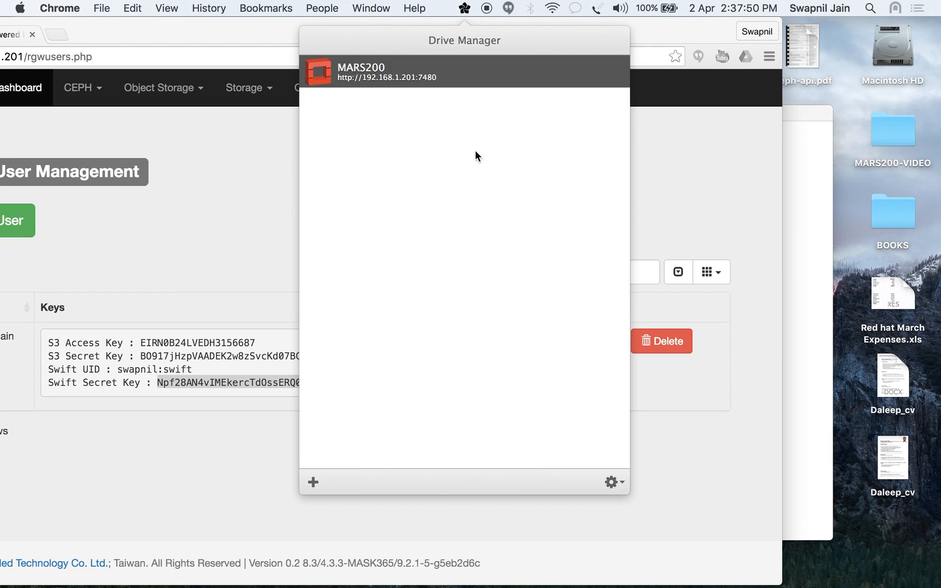
# Connect the MARS200 drive and open its mounted volume in Finder.
pyautogui.moveTo(464, 72)
pyautogui.click(622, 73)
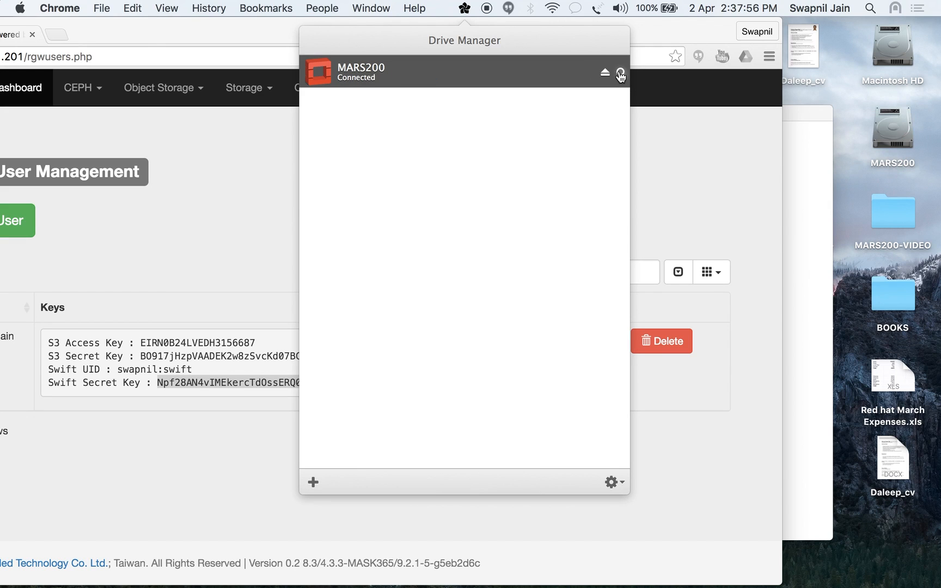
pyautogui.click(622, 75)
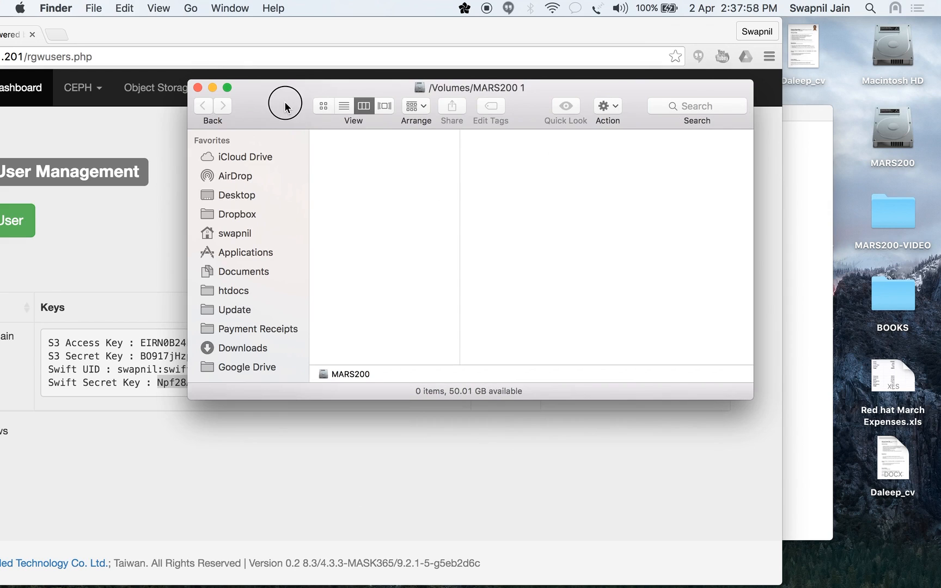
# Copy Daleep_cv from the desktop into the MARS200 volume and check its upload status.
pyautogui.moveTo(286, 107); pyautogui.dragTo(319, 109)
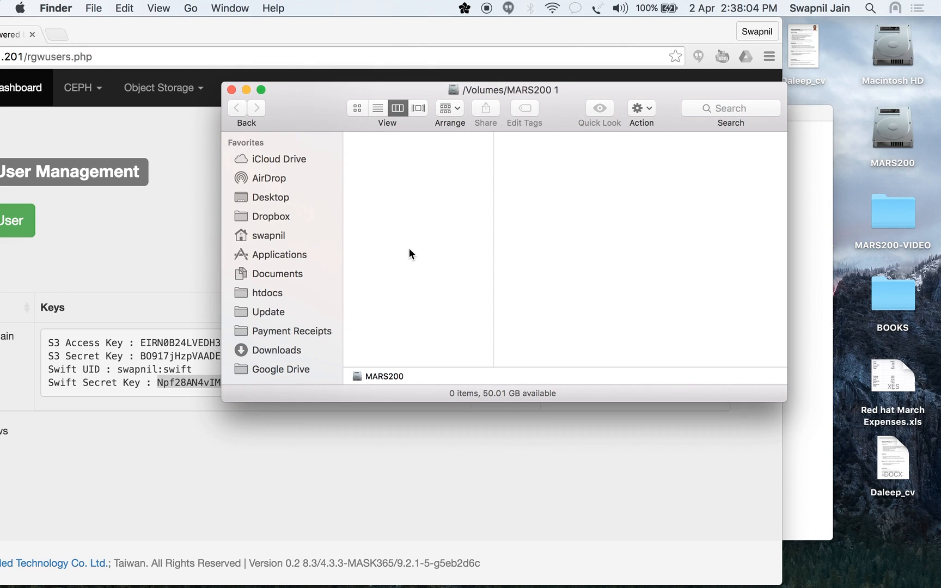
pyautogui.moveTo(891, 459); pyautogui.dragTo(425, 239)
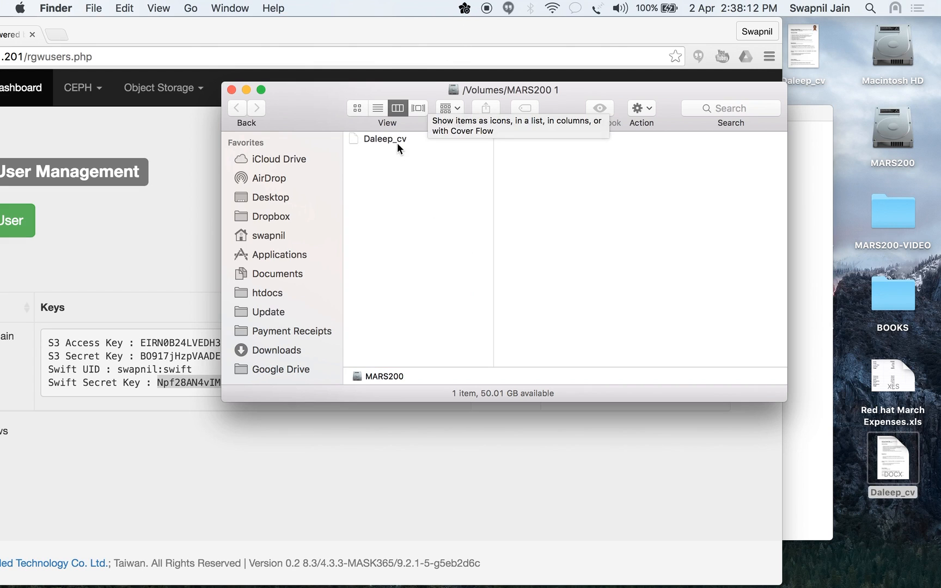
pyautogui.click(465, 9)
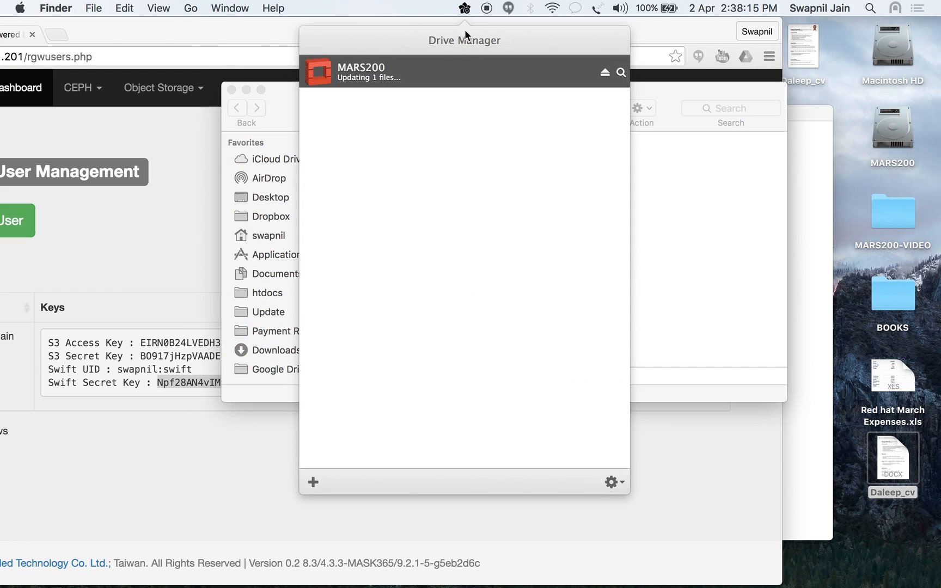
pyautogui.click(677, 180)
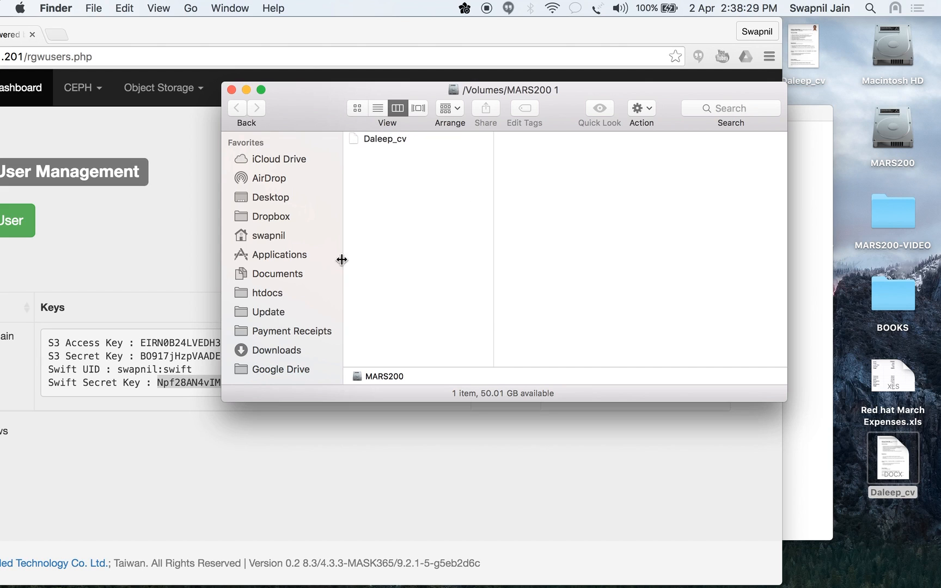
# Return to the maximised Chrome console and show the empty OpenStack backend storage page.
pyautogui.click(194, 164)
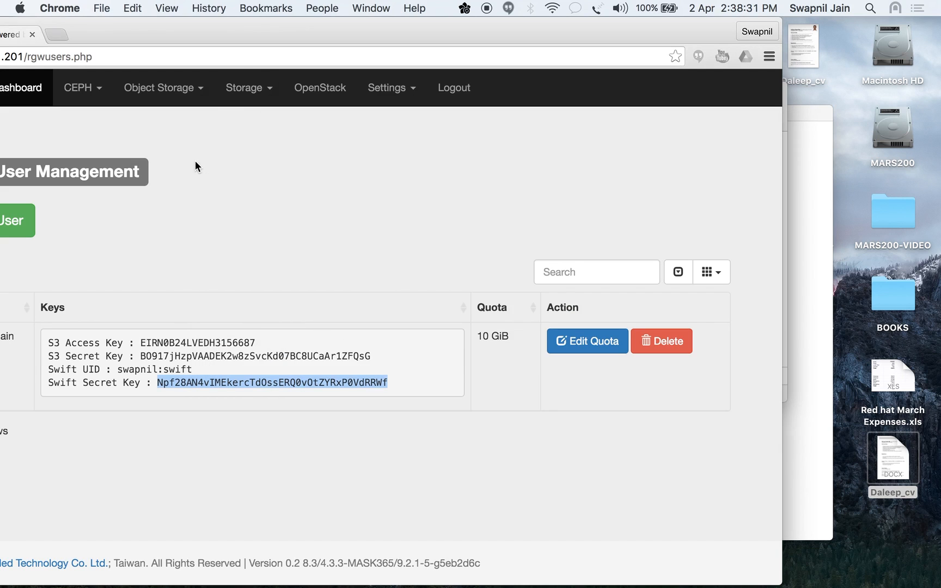
pyautogui.doubleClick(265, 26)
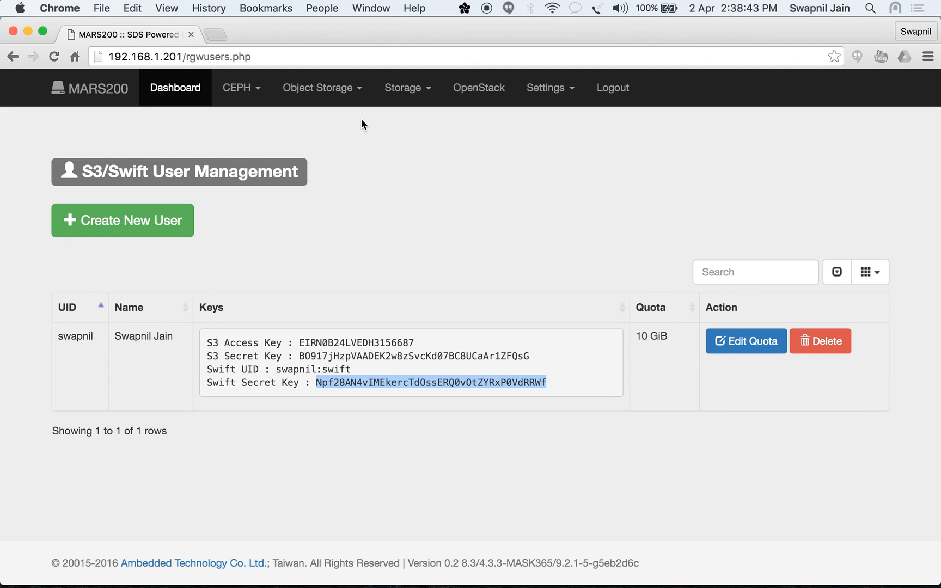
pyautogui.click(471, 94)
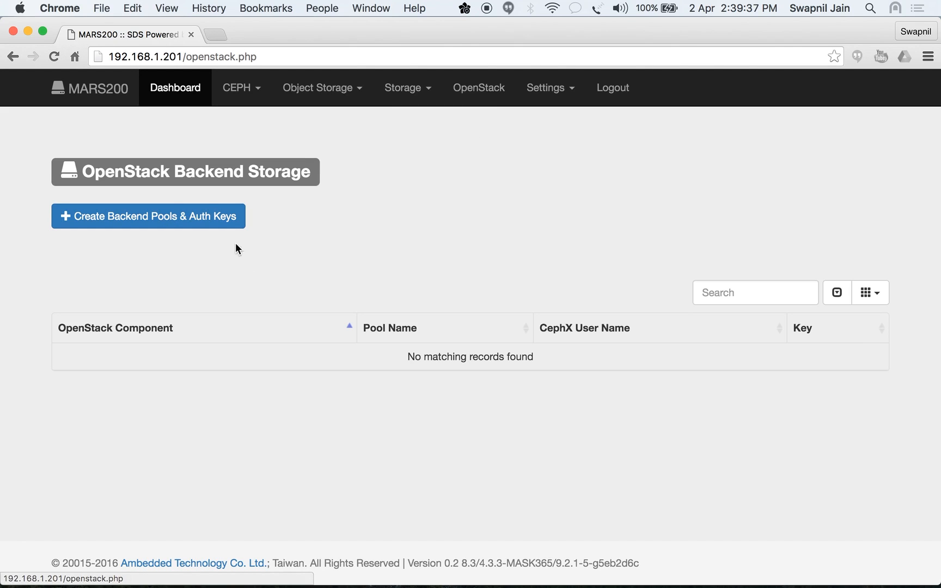
# Create the Cinder, Glance and Nova pools with CephX keys and reload the table listing them.
pyautogui.click(150, 220)
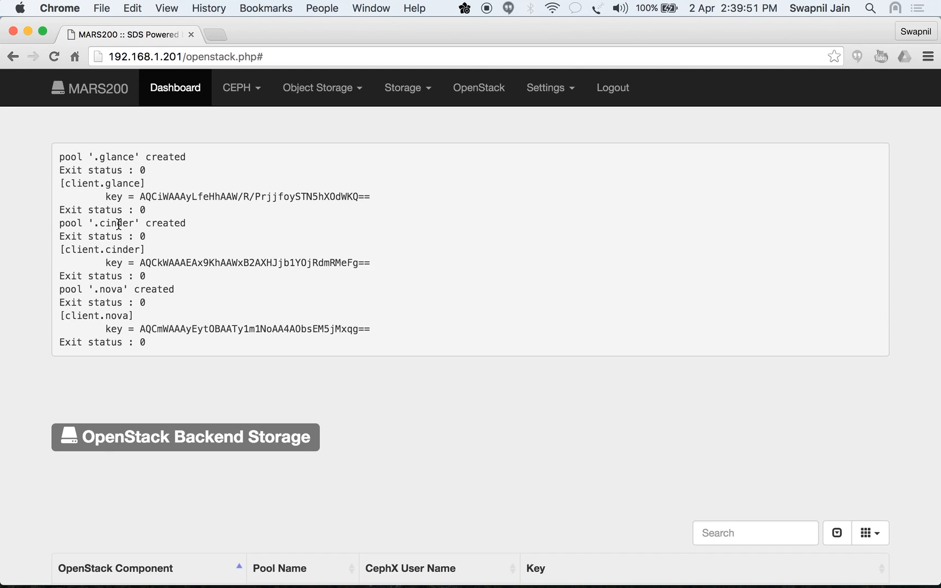
pyautogui.scroll(-5, 125, 306)
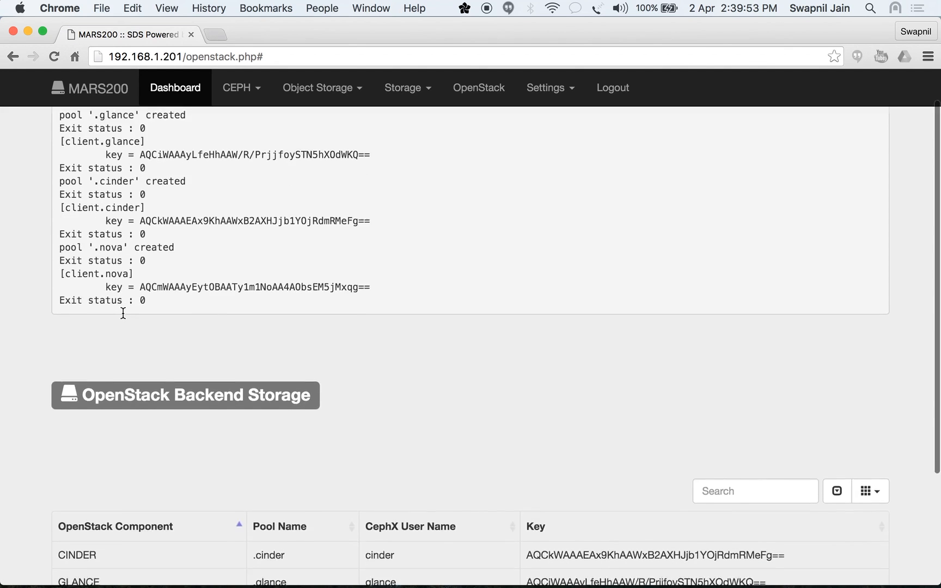
pyautogui.scroll(-1, 122, 311)
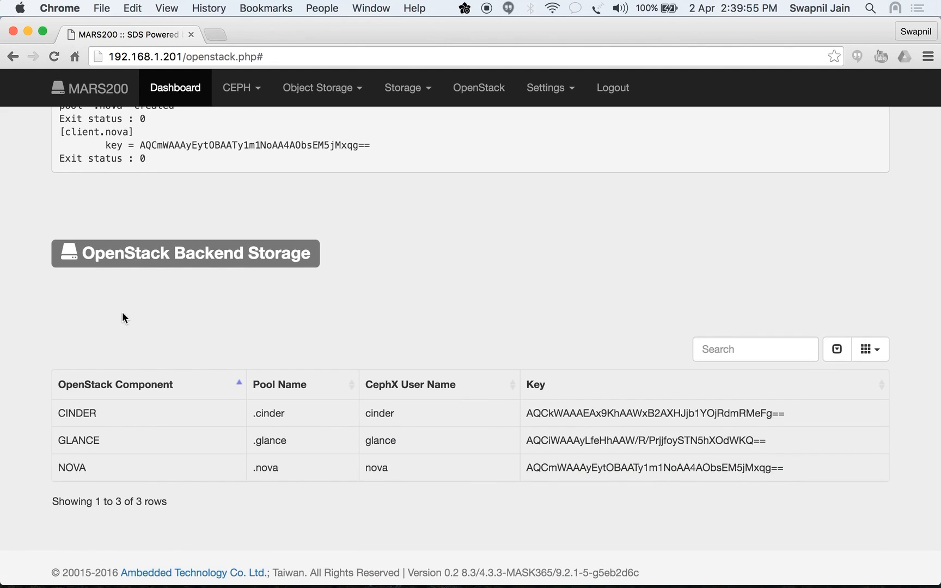
pyautogui.click(479, 88)
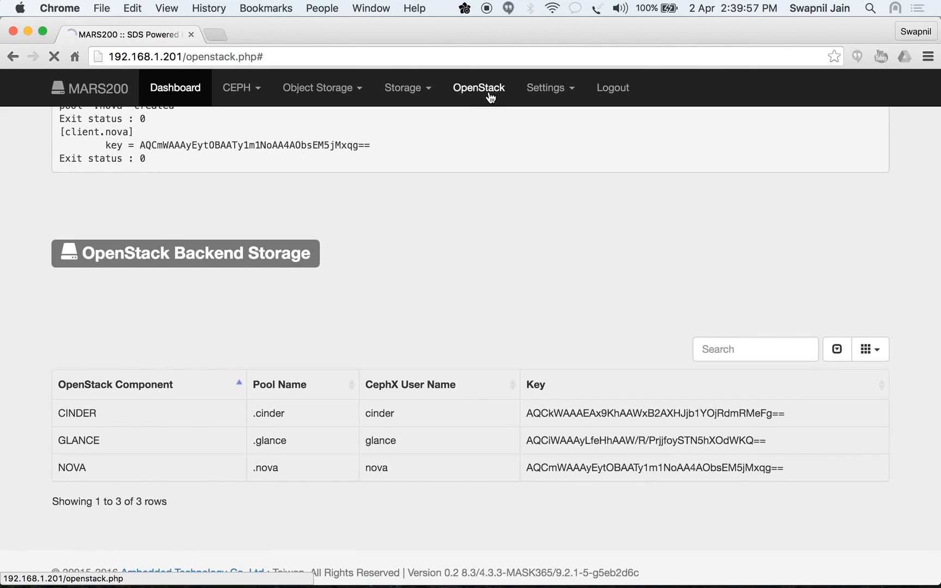